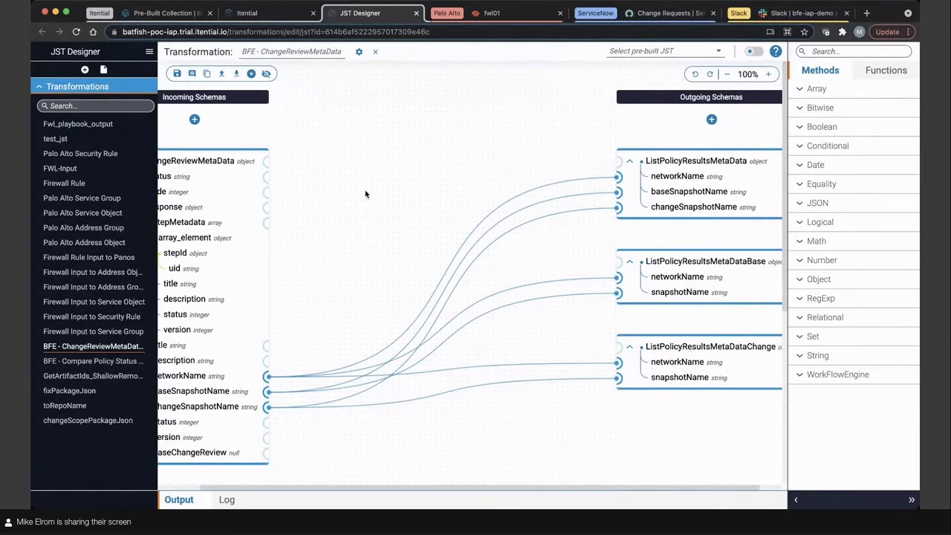
pyautogui.hscroll(-3, 365, 194)
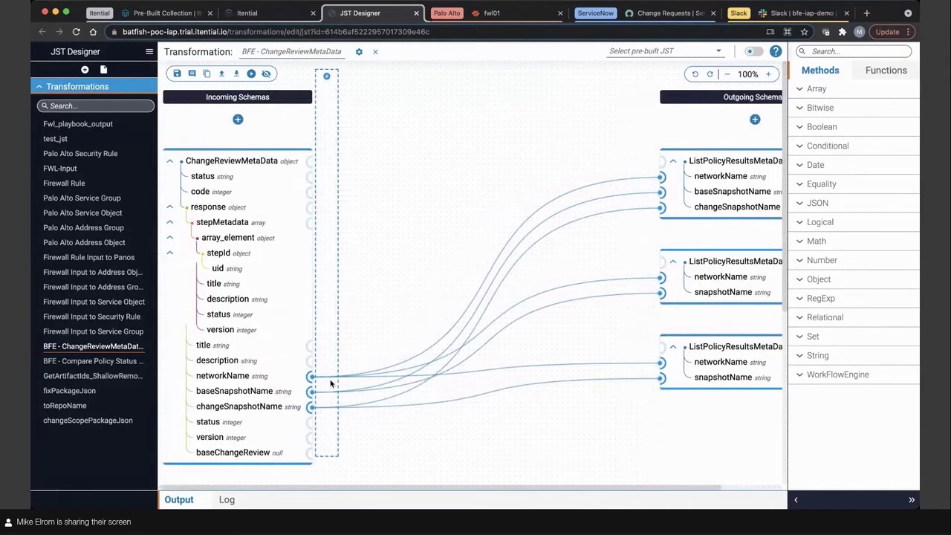
pyautogui.hscroll(4, 331, 383)
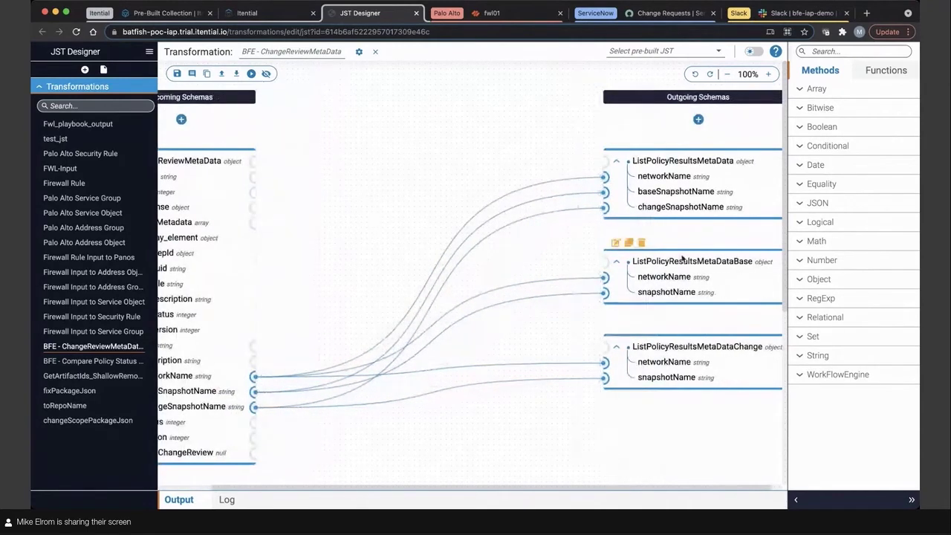
# - Switch to the Batfish Enterprise Change Review Results workflow and go from there to the Operations Manager application
pyautogui.click(255, 13)
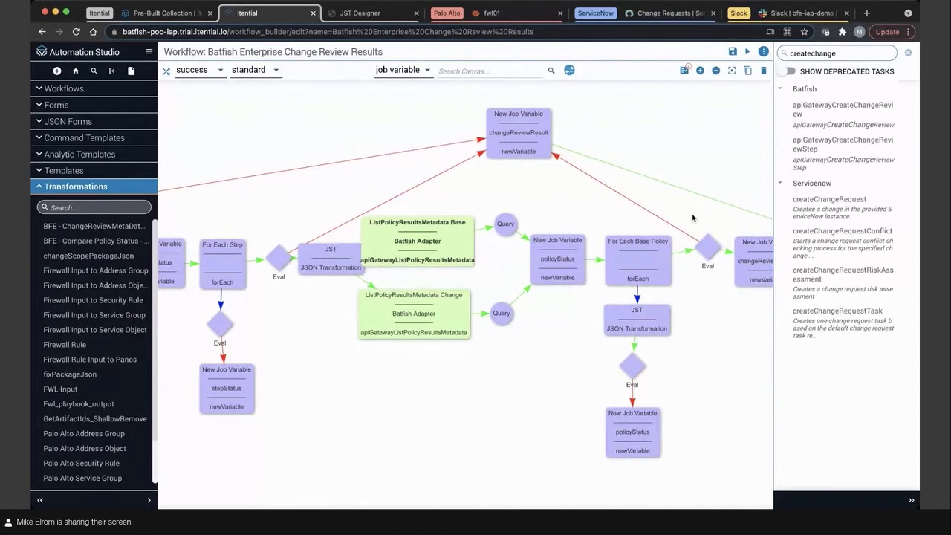
pyautogui.click(148, 52)
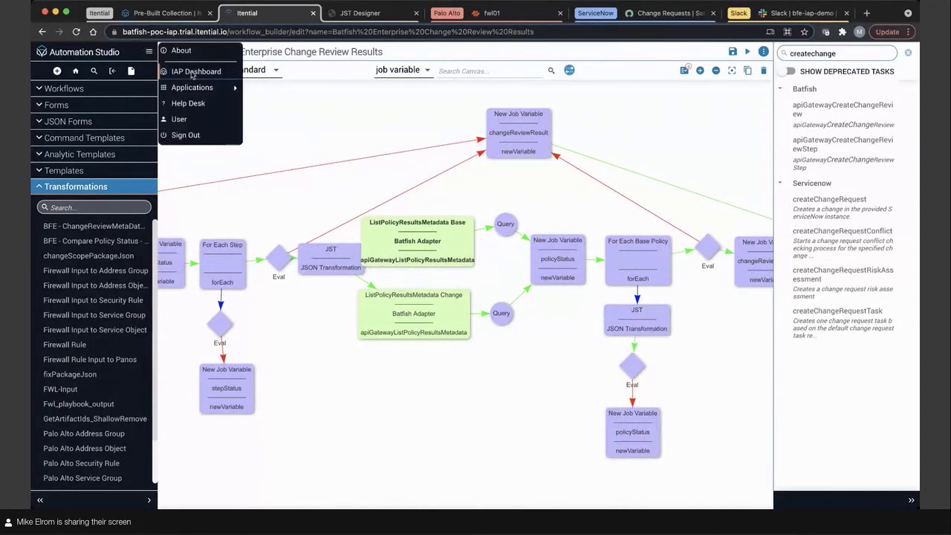
pyautogui.moveTo(203, 87)
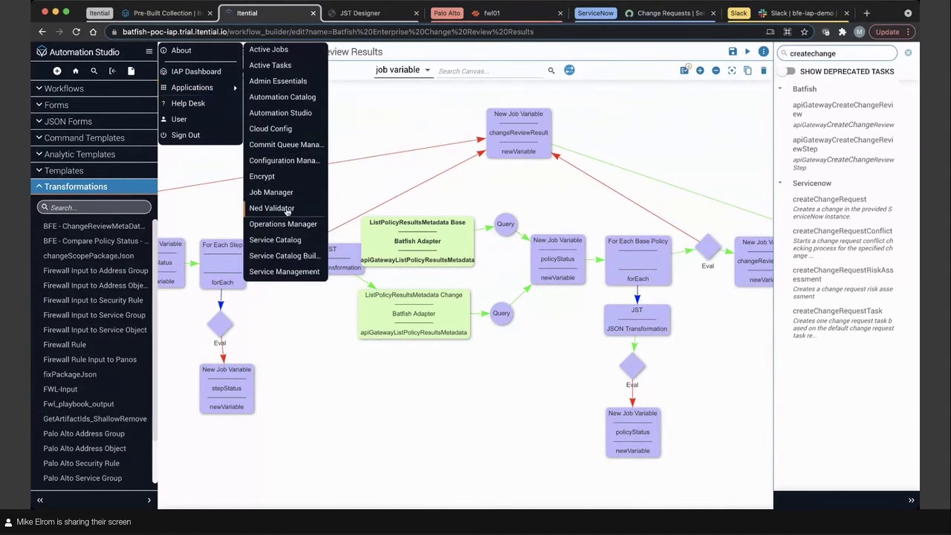
pyautogui.click(289, 230)
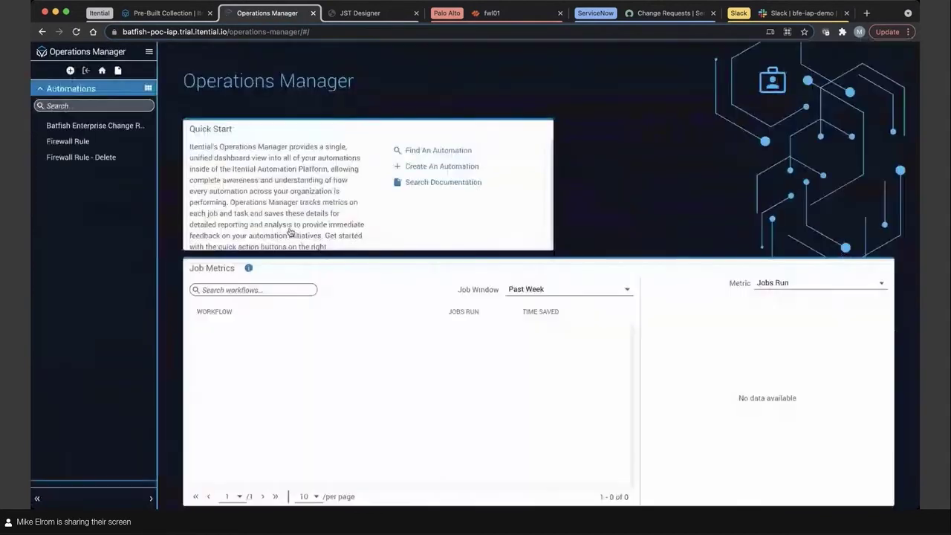
# - Run the Firewall Rule automation with the Form trigger's existing data after reviewing it, and open the started job
pyautogui.click(88, 142)
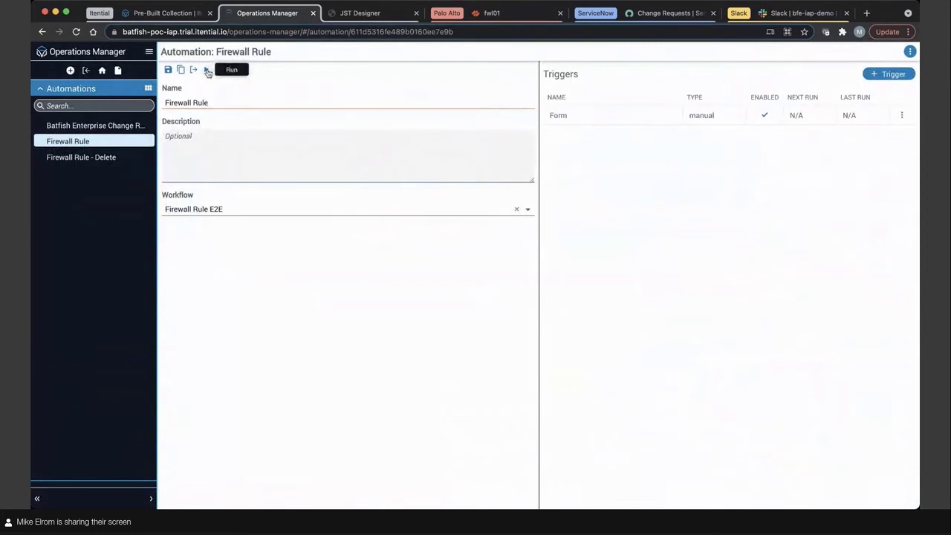
pyautogui.click(207, 70)
pyautogui.click(397, 195)
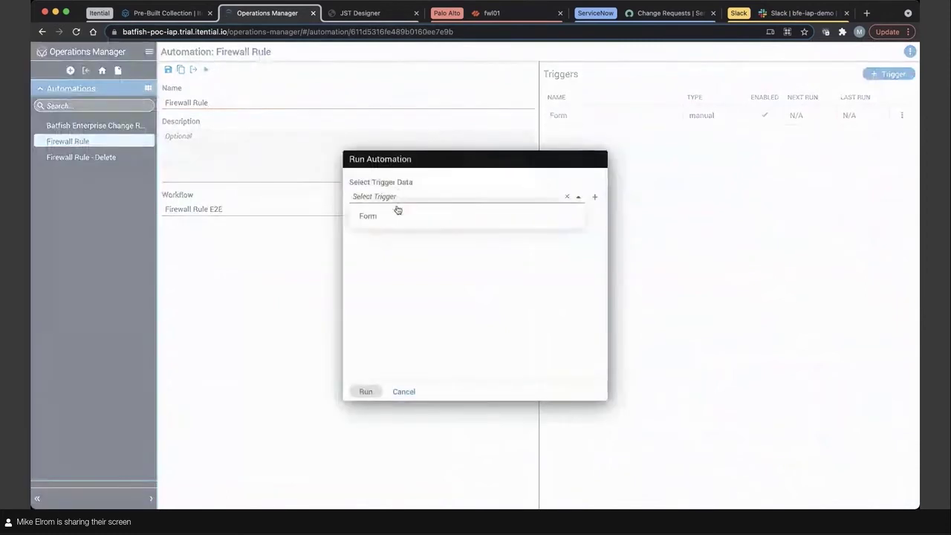
pyautogui.click(396, 214)
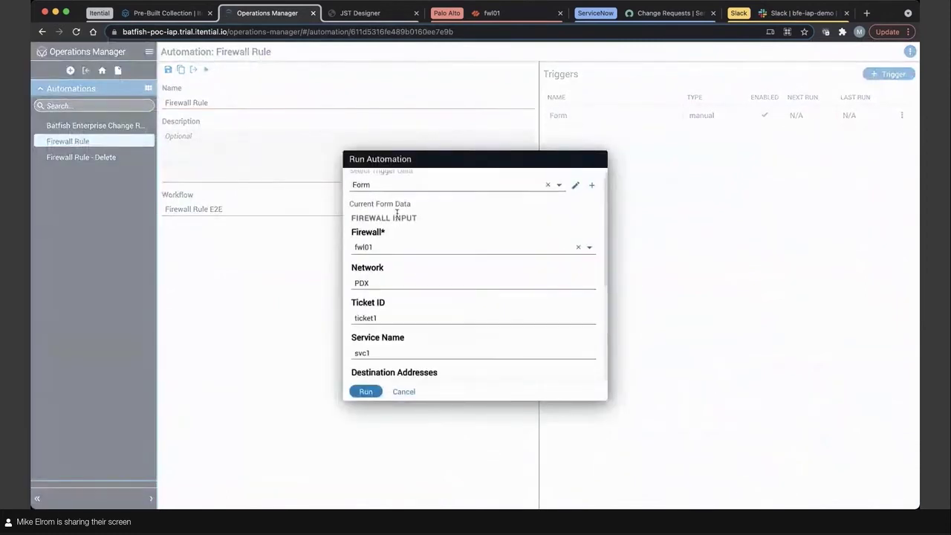
pyautogui.scroll(-2, 397, 214)
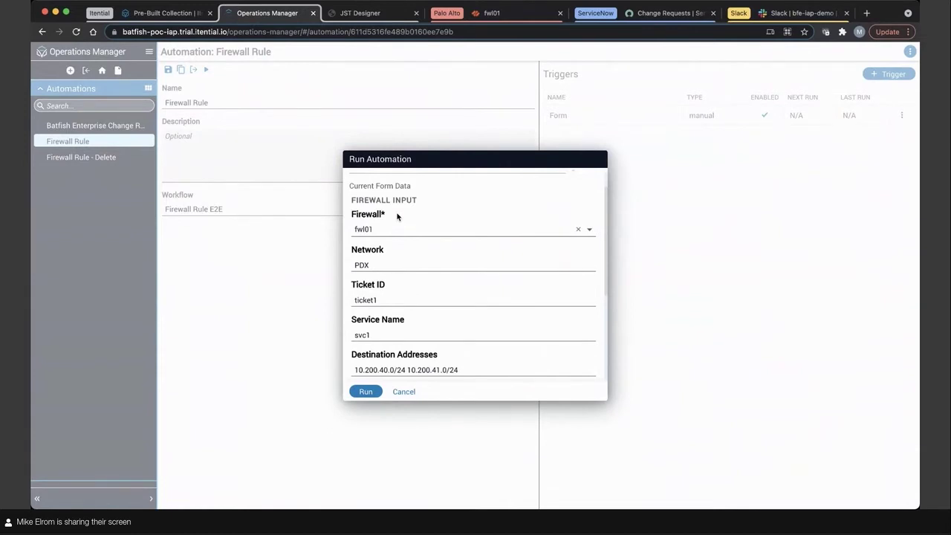
pyautogui.scroll(-3, 397, 216)
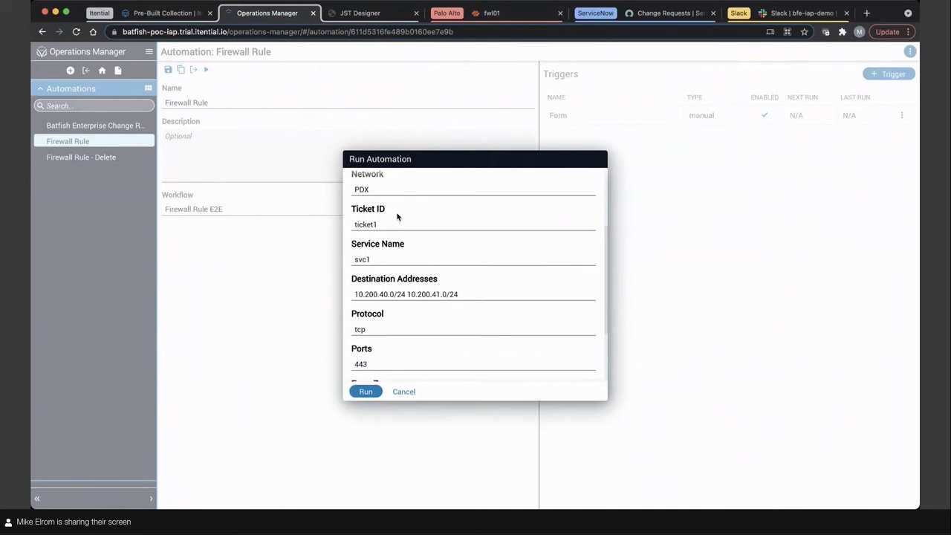
pyautogui.scroll(-4, 397, 216)
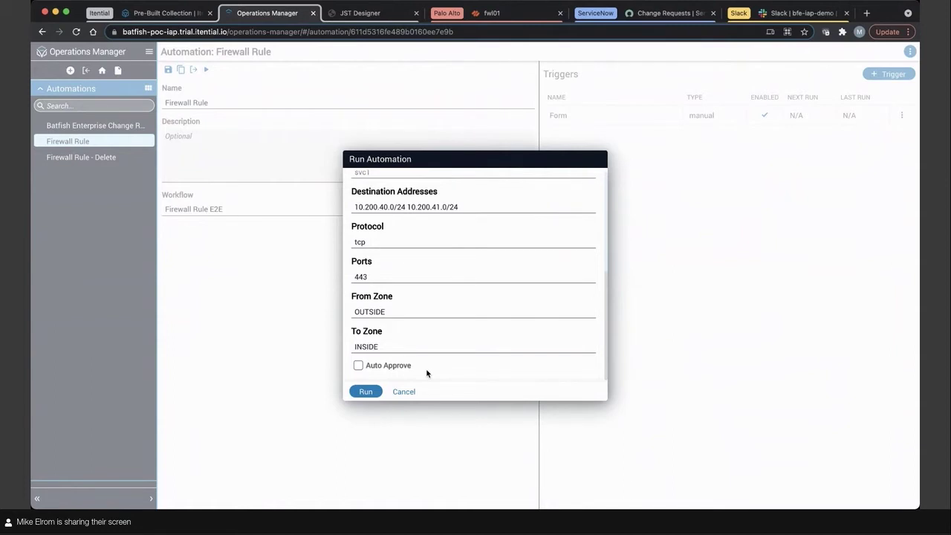
pyautogui.click(364, 393)
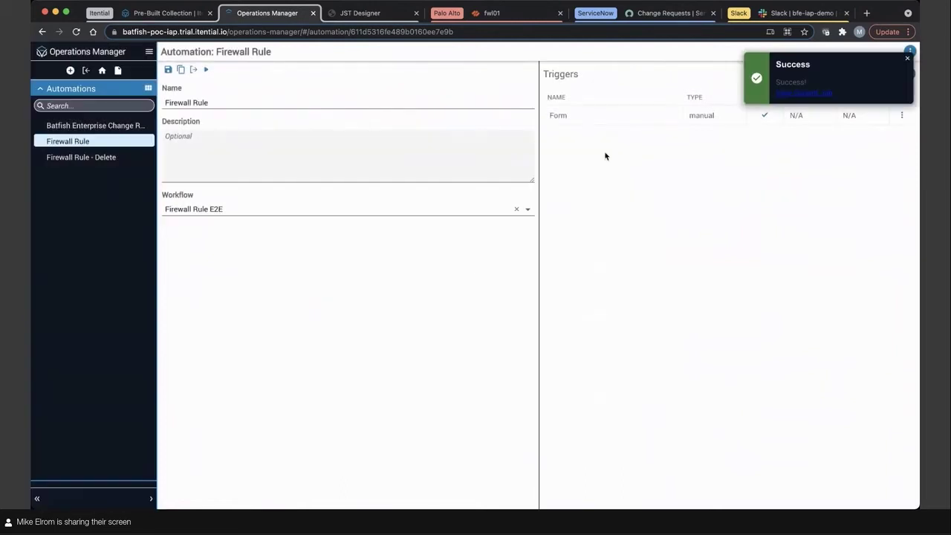
pyautogui.click(800, 95)
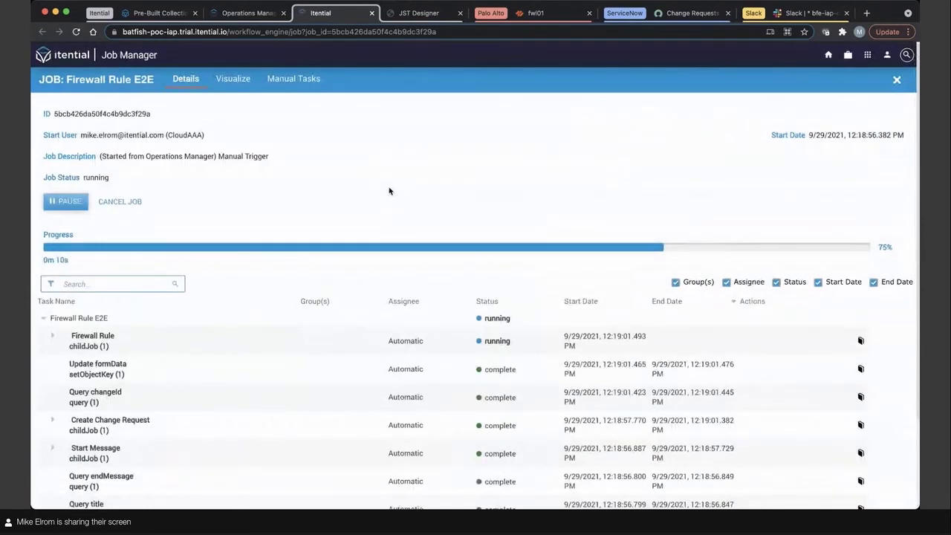
# - Switch to Slack's bfe-iap-demo channel and open the linked ServiceNow change request for the firewall change
pyautogui.click(782, 15)
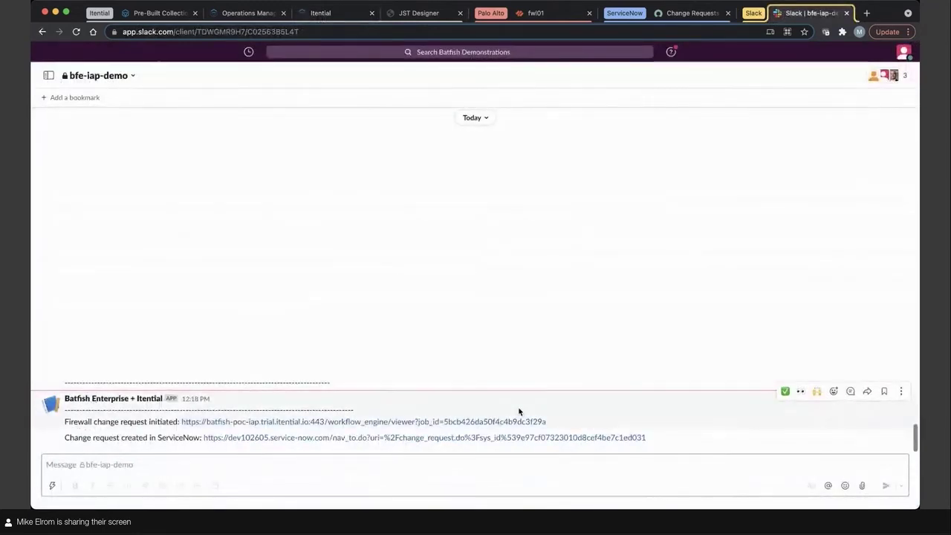
pyautogui.click(246, 437)
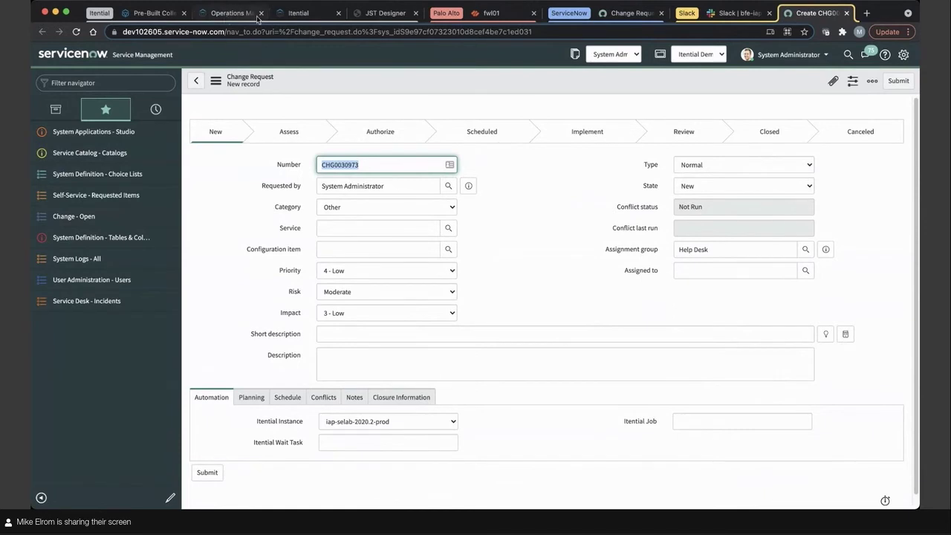
# - Return to the Firewall Rule E2E job and examine its workflow diagram, including the Start Message and Create Change Request tasks
pyautogui.click(298, 12)
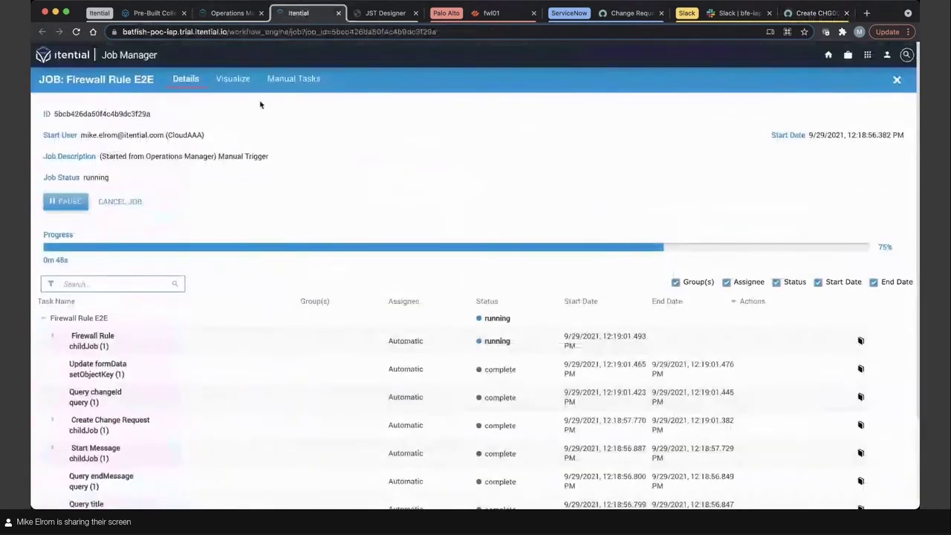
pyautogui.click(240, 80)
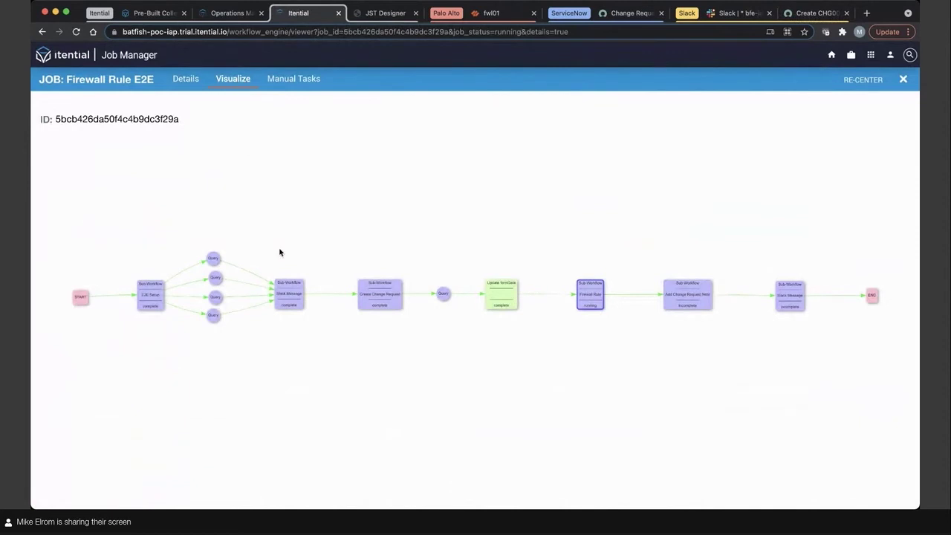
pyautogui.scroll(1, 282, 254)
pyautogui.scroll(1, 281, 255)
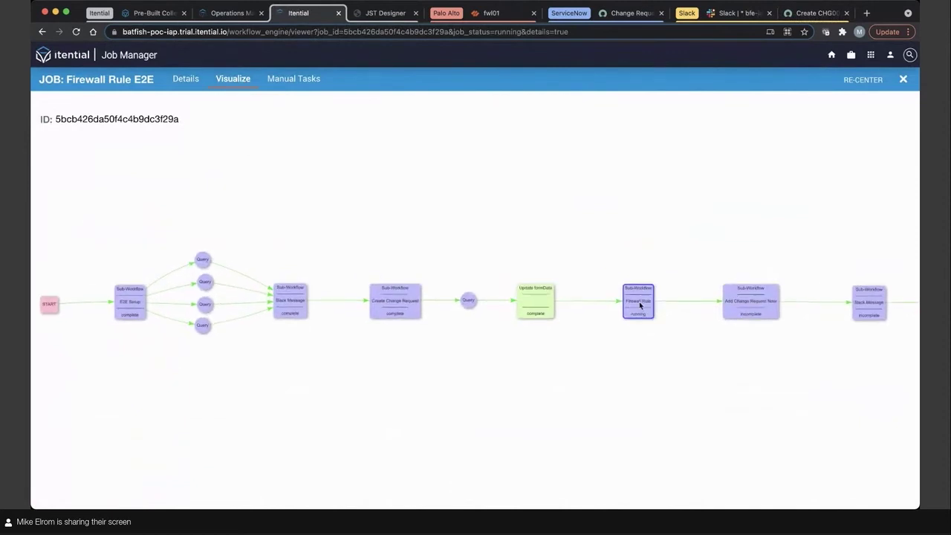
pyautogui.moveTo(644, 303)
pyautogui.moveTo(492, 301)
pyautogui.moveTo(302, 310)
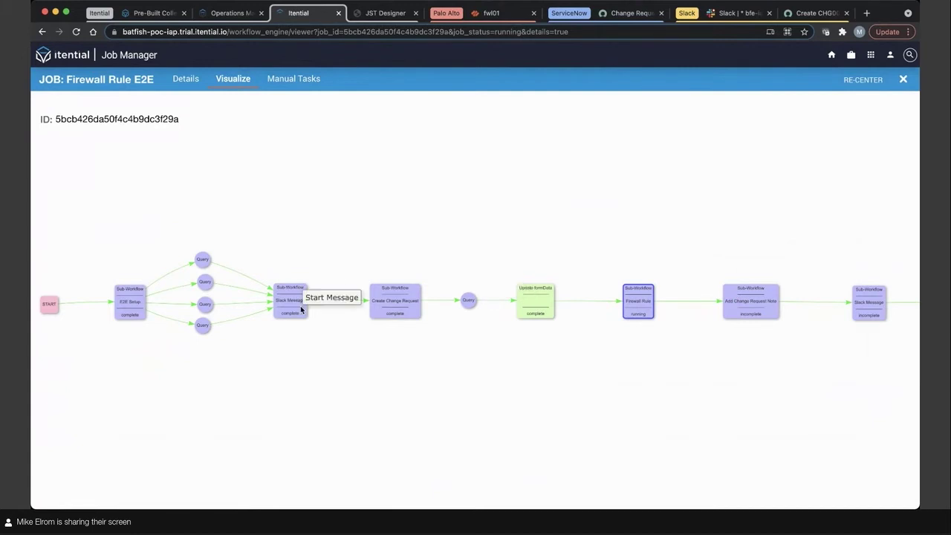
pyautogui.moveTo(410, 308)
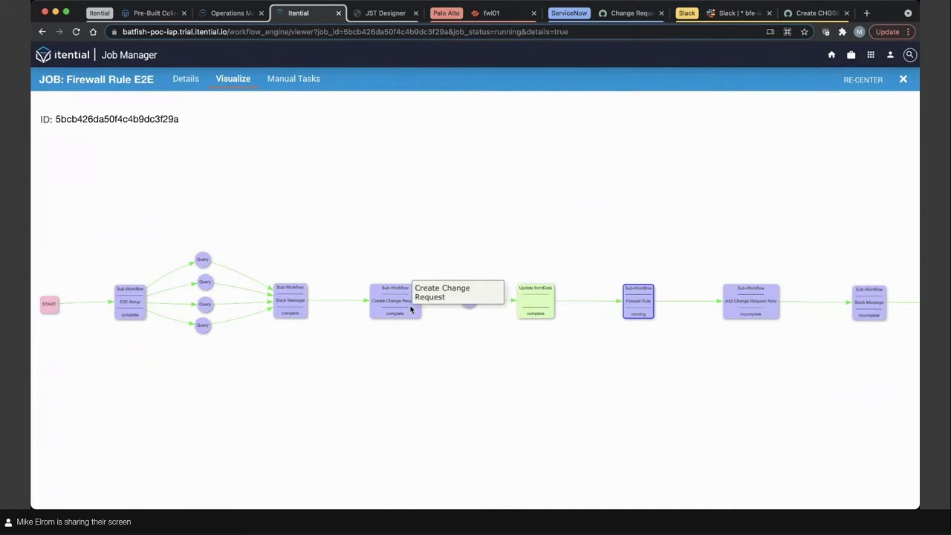
# - Drill into the Firewall Rule sub-workflow and its Firewall Check Policy sub-workflow to inspect their diagrams
pyautogui.click(640, 301)
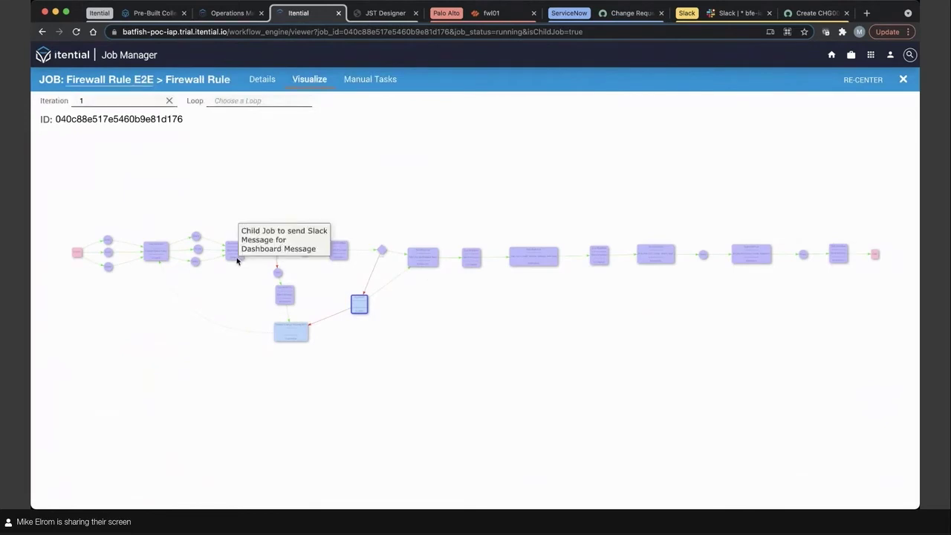
pyautogui.scroll(4, 189, 259)
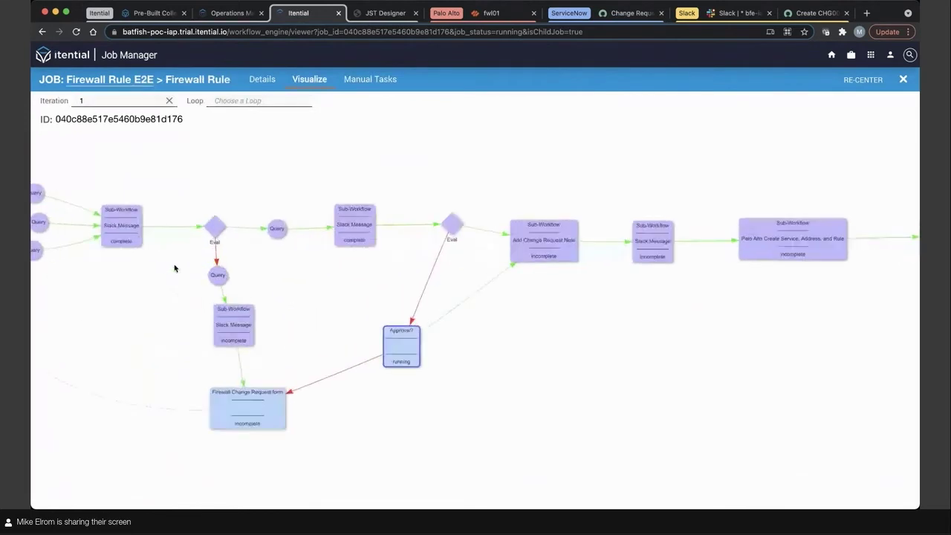
pyautogui.moveTo(174, 268); pyautogui.dragTo(439, 315)
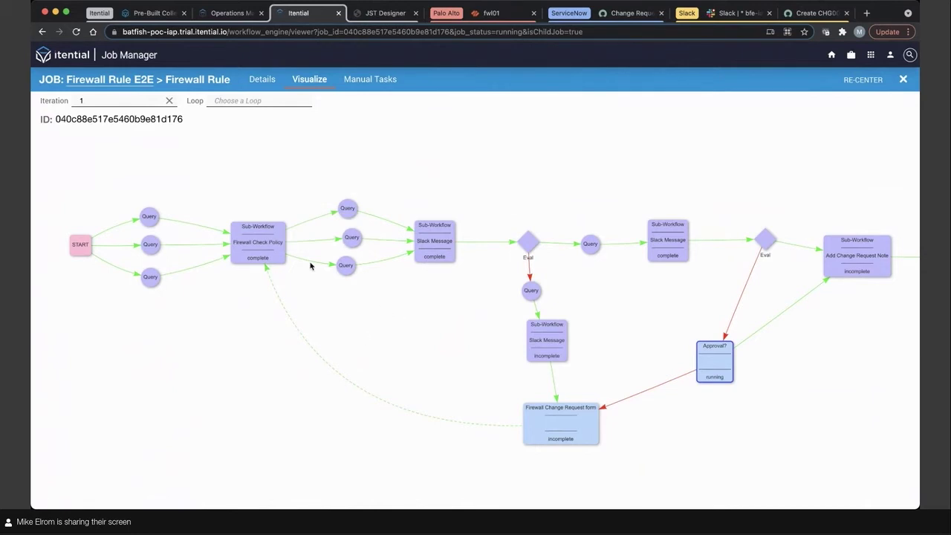
pyautogui.click(256, 249)
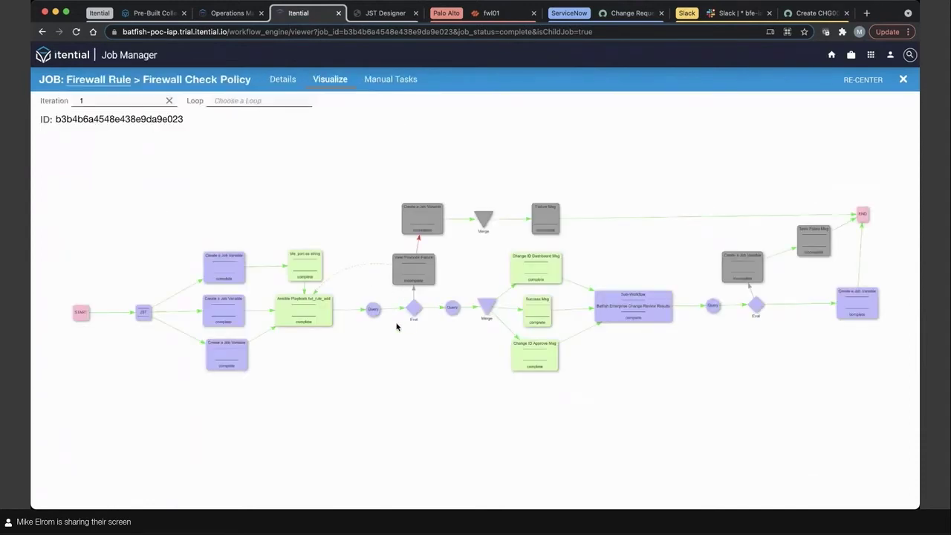
pyautogui.moveTo(439, 354); pyautogui.dragTo(377, 352)
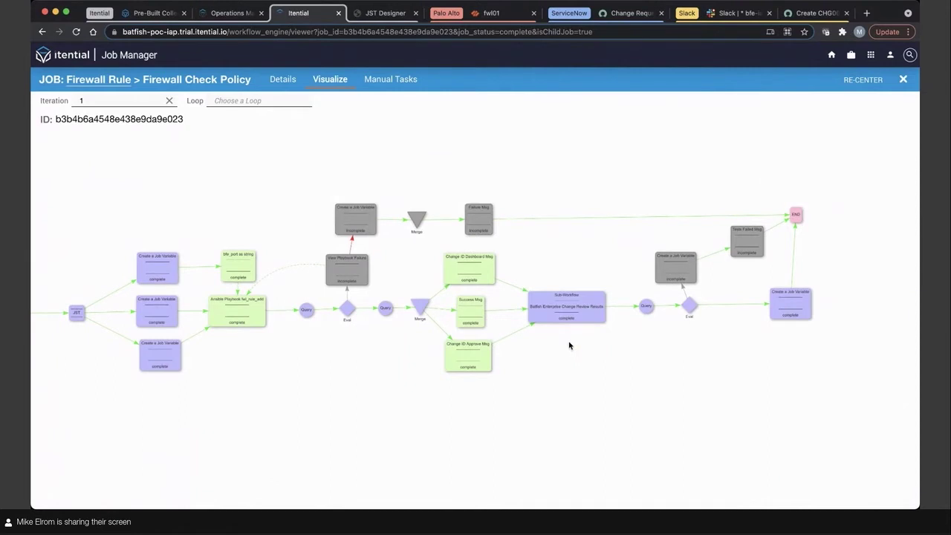
# - Open the Batfish Enterprise Change Review Results sub-workflow and inspect the tasks in its diagram
pyautogui.scroll(5, 604, 321)
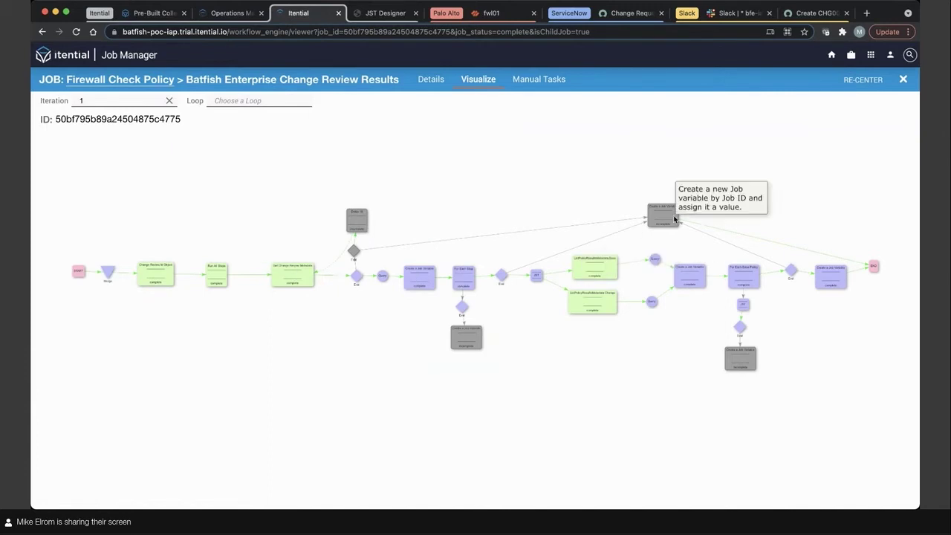
pyautogui.scroll(3, 673, 213)
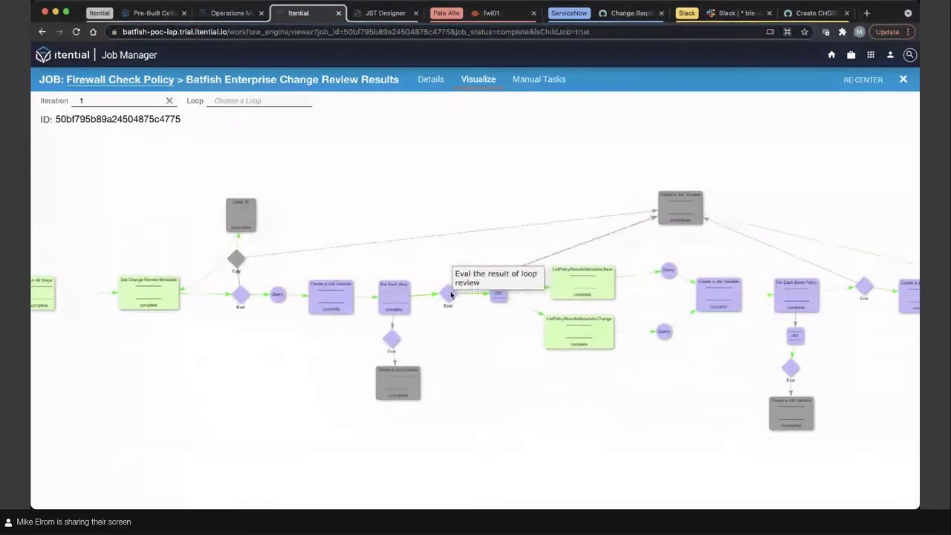
pyautogui.moveTo(638, 302); pyautogui.dragTo(505, 301)
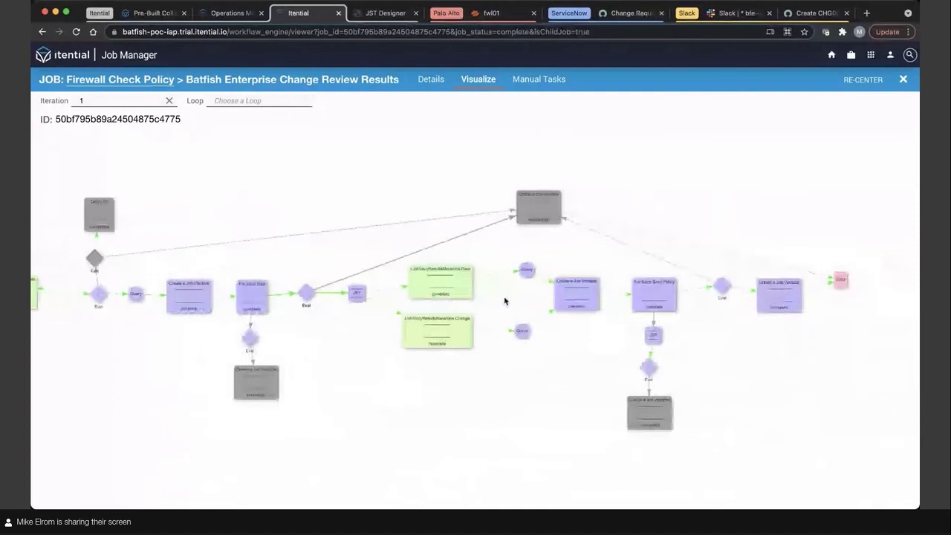
# - Examine the incoming and outgoing variables in the JST transformation's task history, then close the history
pyautogui.click(363, 294)
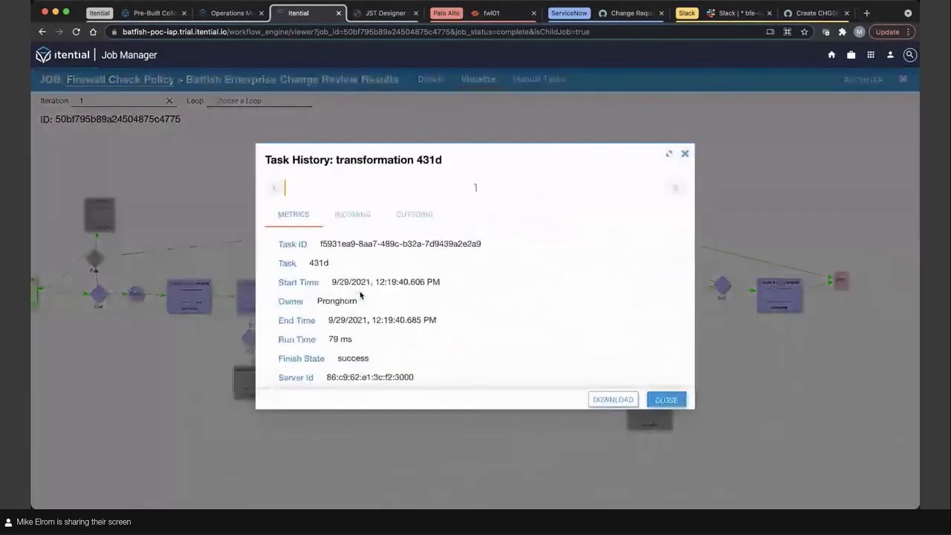
pyautogui.click(353, 215)
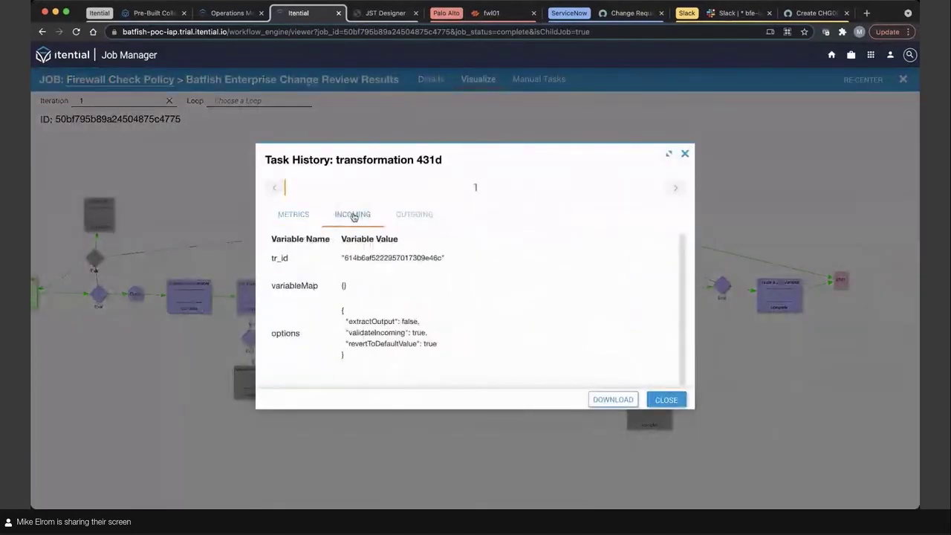
pyautogui.click(405, 214)
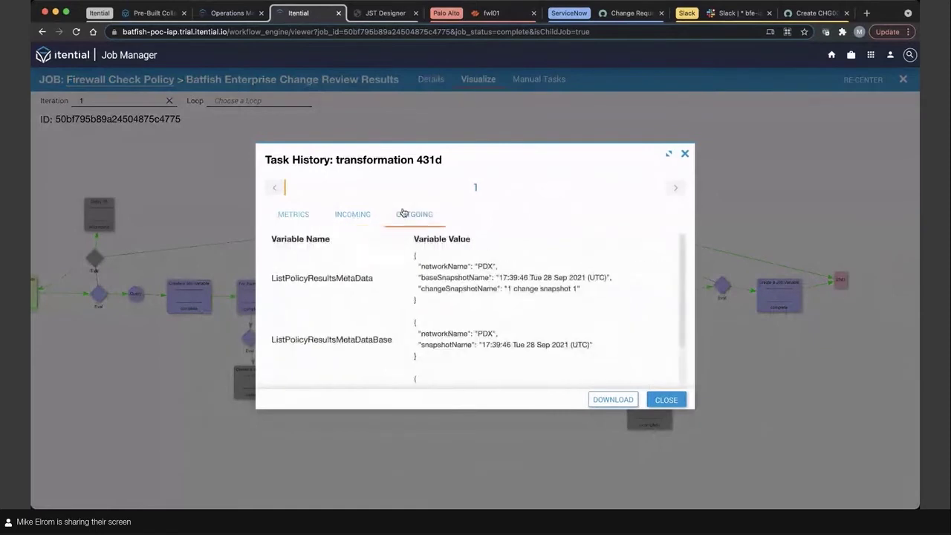
pyautogui.scroll(-1, 435, 274)
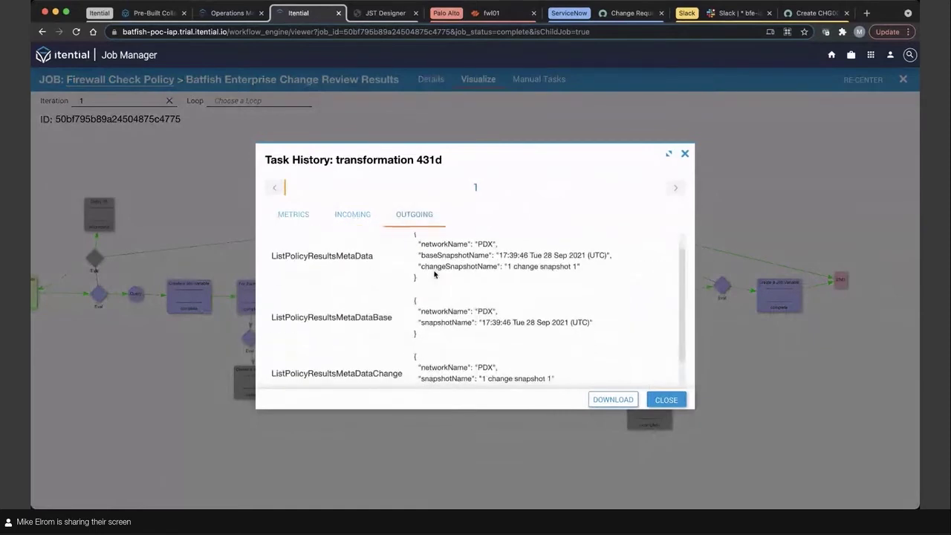
pyautogui.scroll(-1, 434, 274)
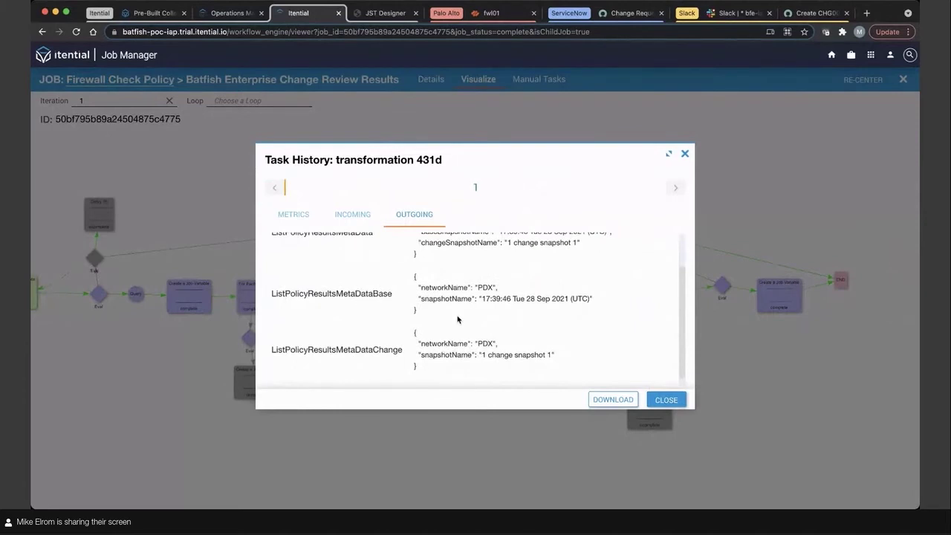
pyautogui.click(666, 400)
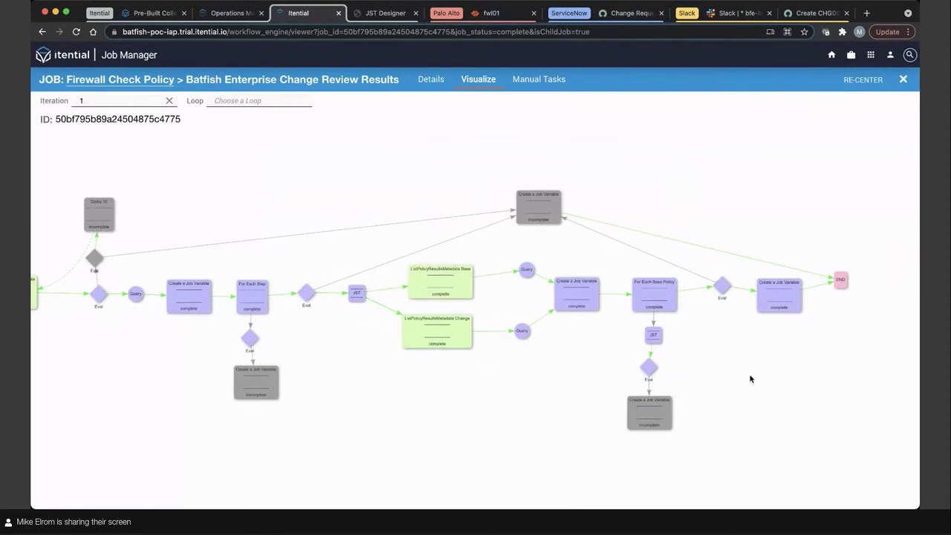
# - Examine the final tasks of the Batfish Enterprise Change Review Results diagram, including For Each Base Policy and the last Create a Job Variable
pyautogui.moveTo(781, 373); pyautogui.dragTo(619, 371)
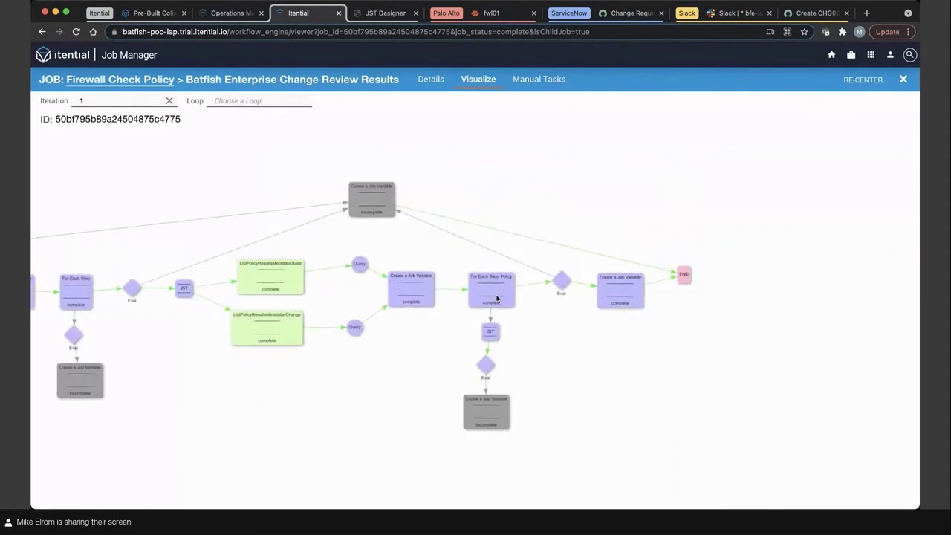
pyautogui.moveTo(497, 299)
pyautogui.moveTo(620, 294)
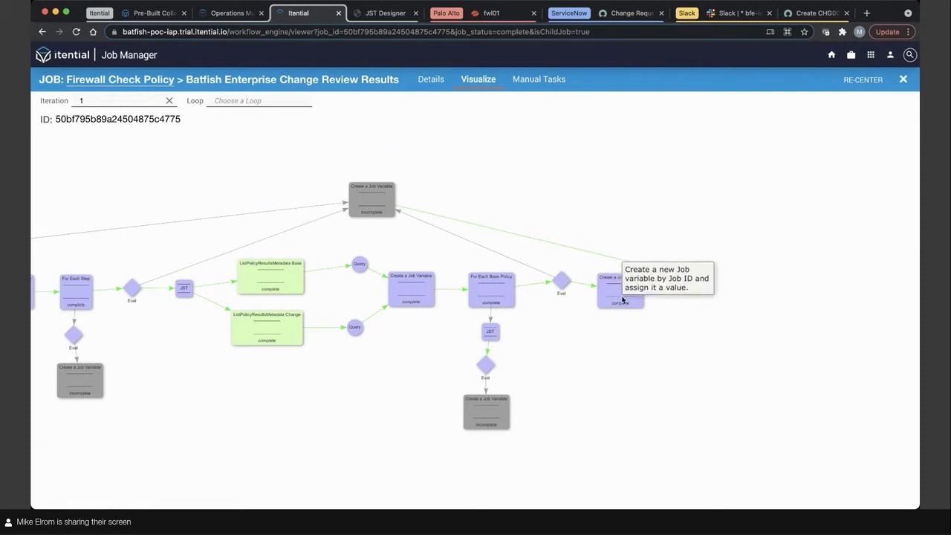
# - Go back up through Firewall Check Policy to the Firewall Rule sub-workflow and inspect its auto-approve evaluation and Approval task
pyautogui.click(158, 83)
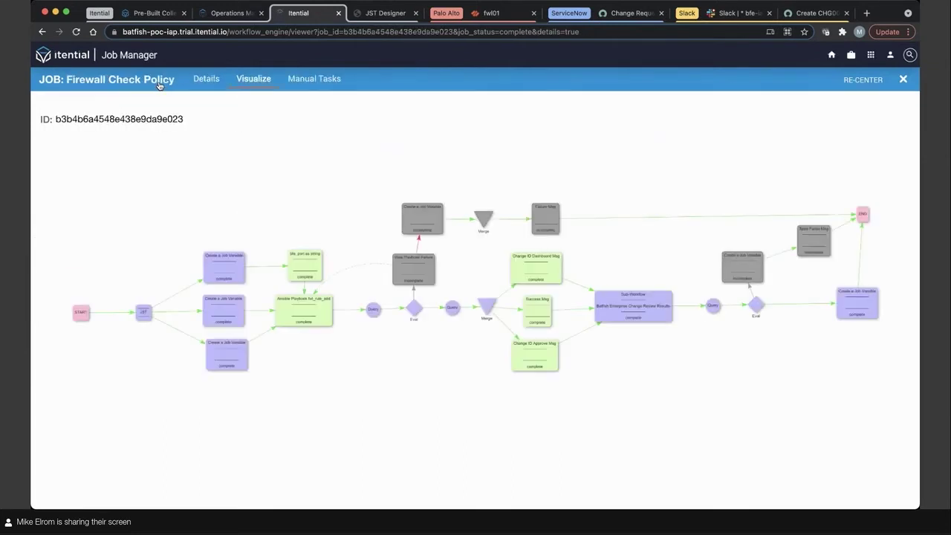
pyautogui.click(112, 81)
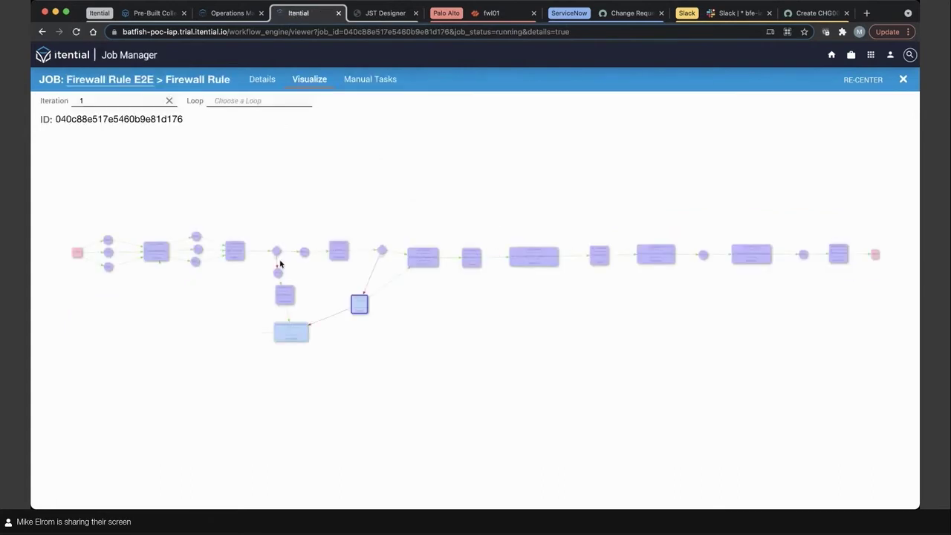
pyautogui.scroll(5, 275, 255)
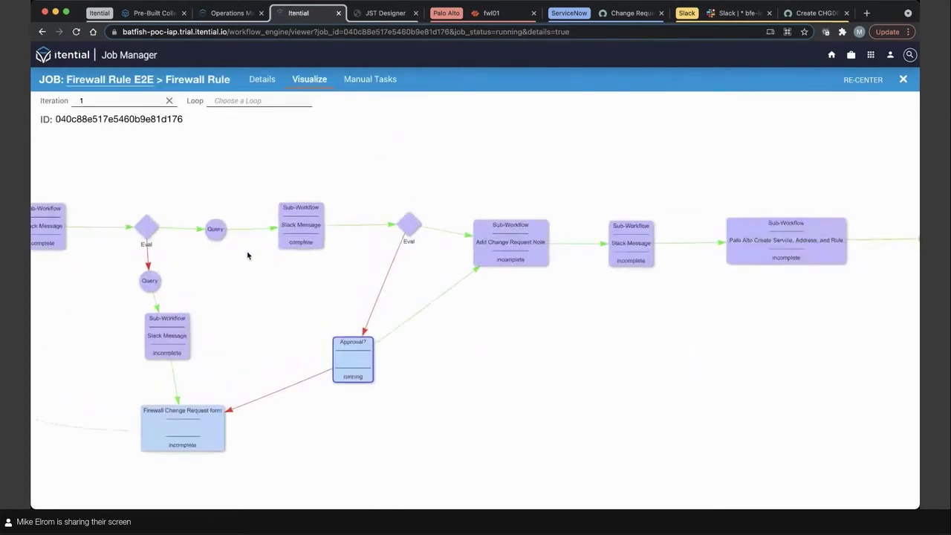
pyautogui.moveTo(314, 238)
pyautogui.moveTo(421, 227)
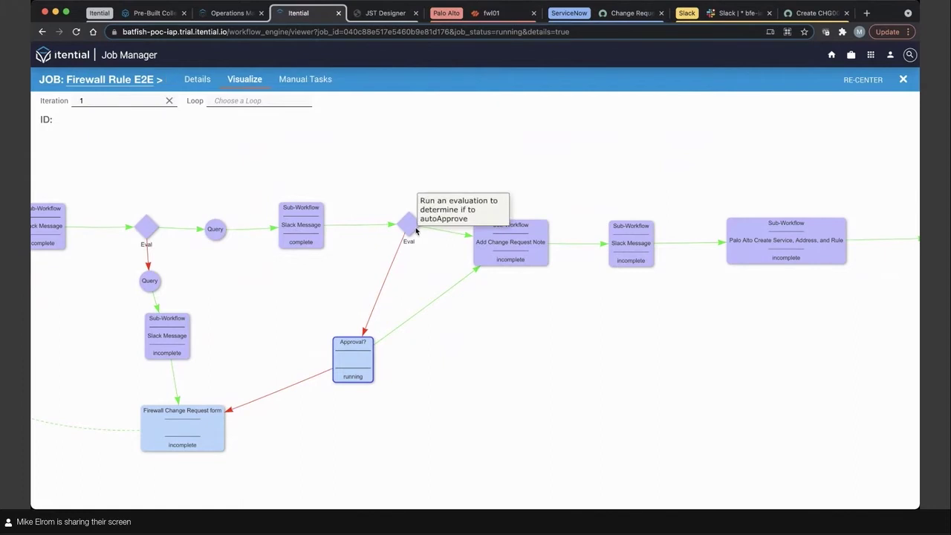
pyautogui.moveTo(353, 374)
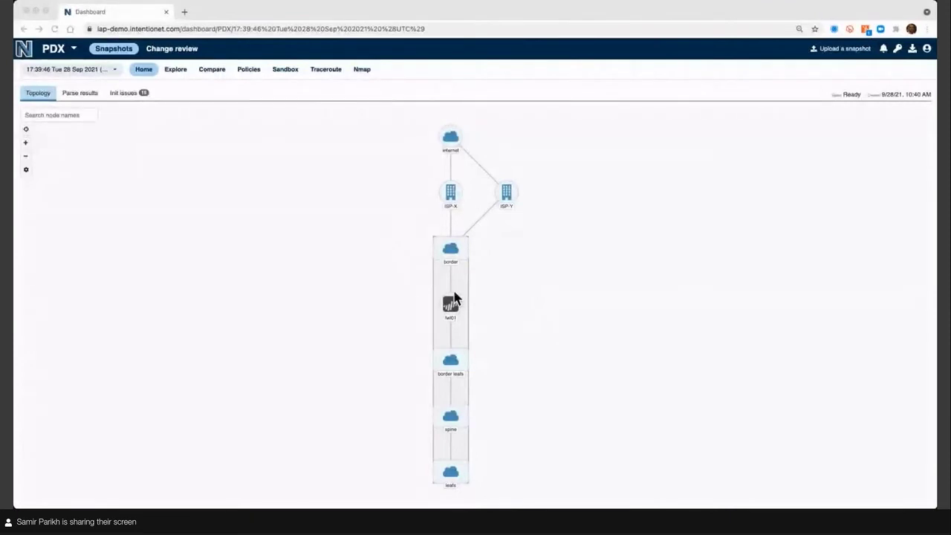
# - Look through the list of available snapshots for the PDX network in the Batfish Enterprise dashboard
pyautogui.click(105, 72)
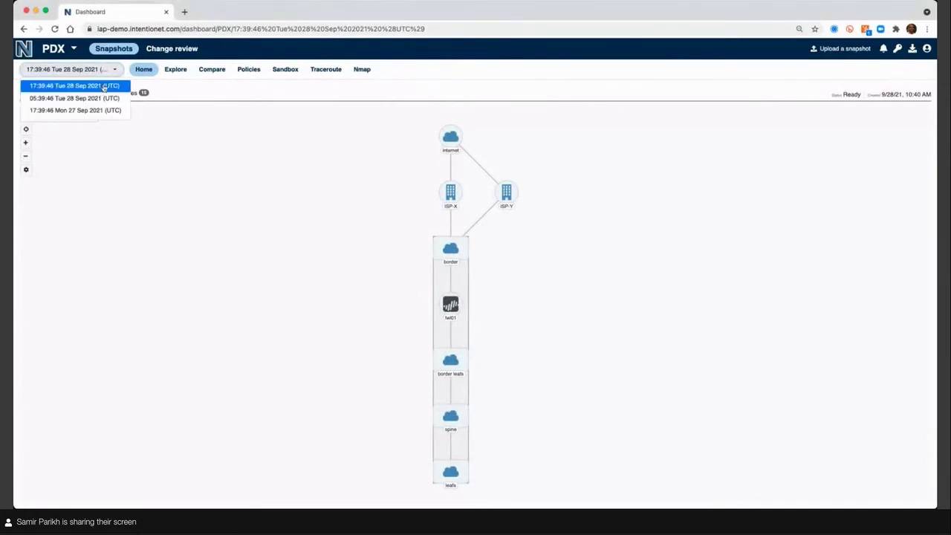
pyautogui.click(190, 90)
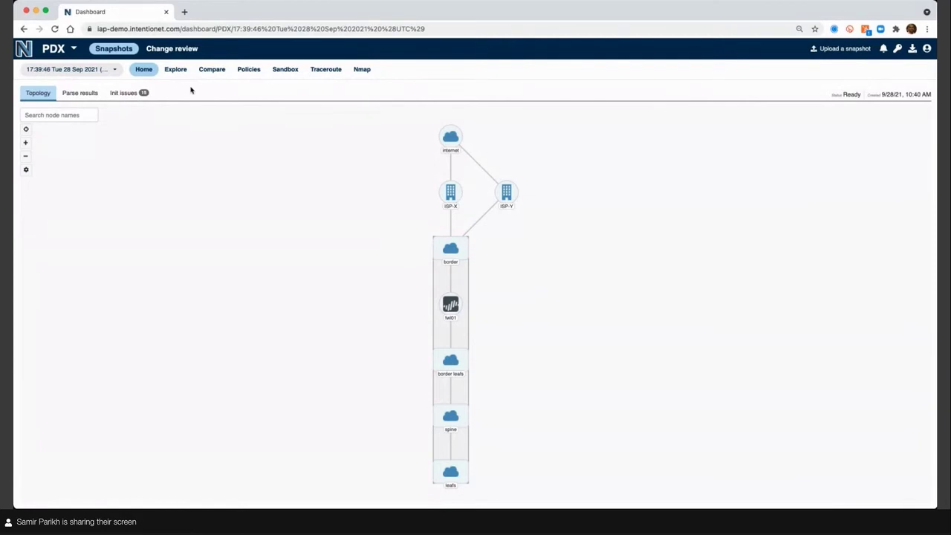
pyautogui.click(97, 72)
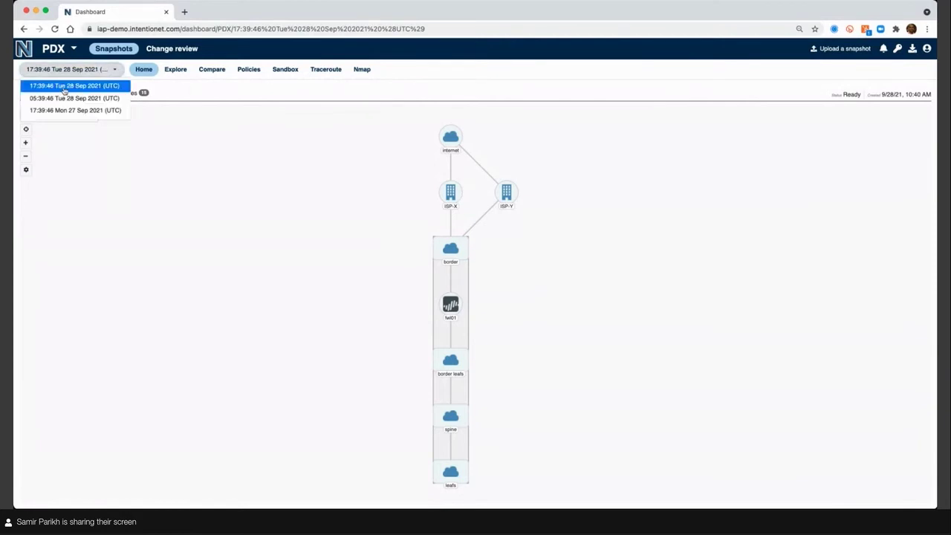
pyautogui.click(208, 93)
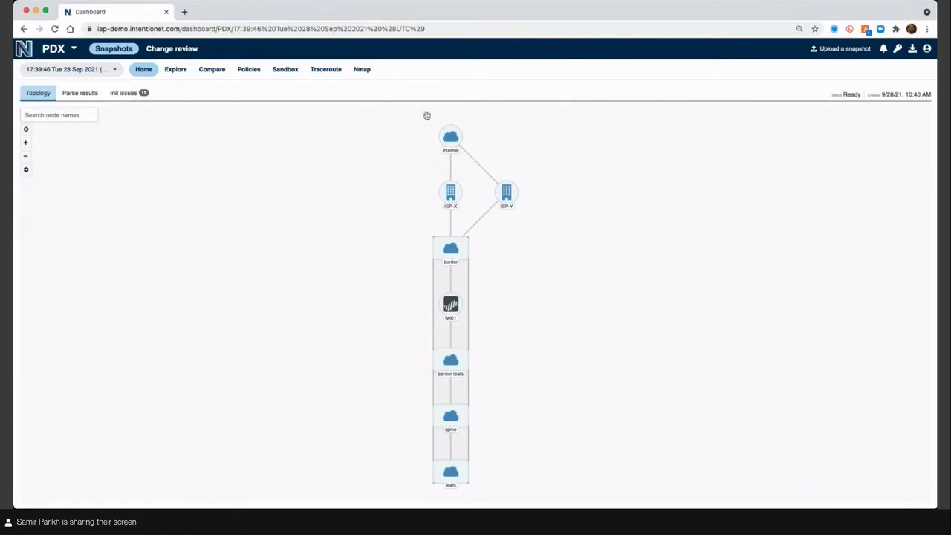
# - Expand the border, border leafs and spine groups in the topology to view their devices, and collapse the spine and border leafs groups again
pyautogui.click(461, 255)
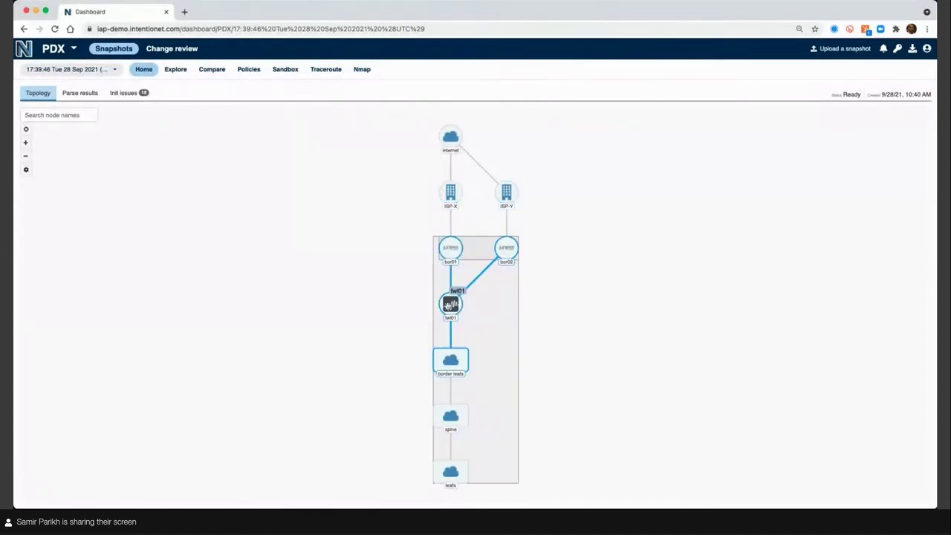
pyautogui.doubleClick(460, 362)
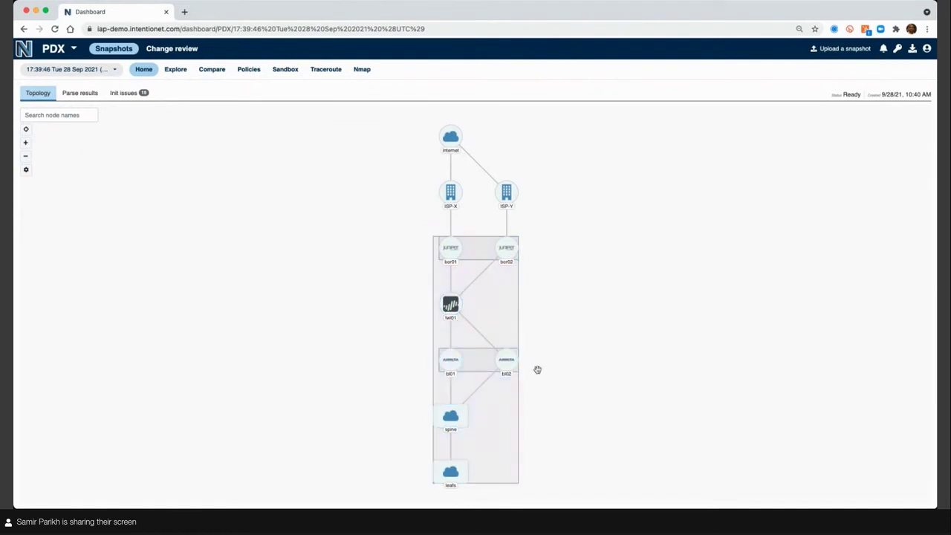
pyautogui.doubleClick(458, 417)
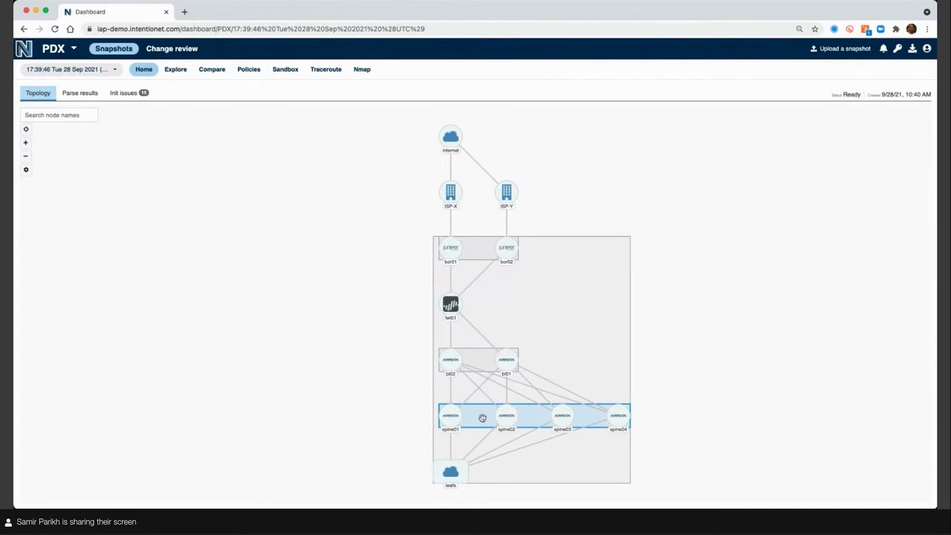
pyautogui.doubleClick(482, 419)
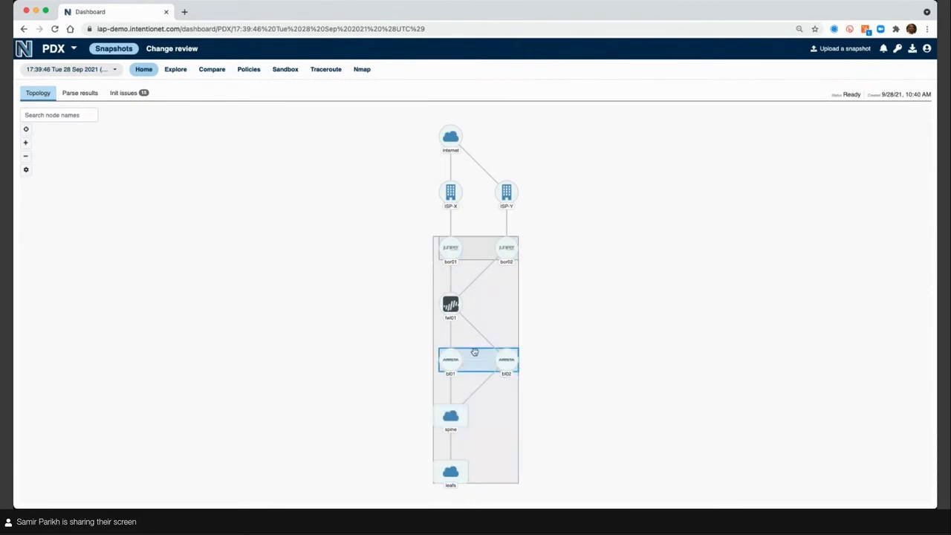
pyautogui.doubleClick(475, 359)
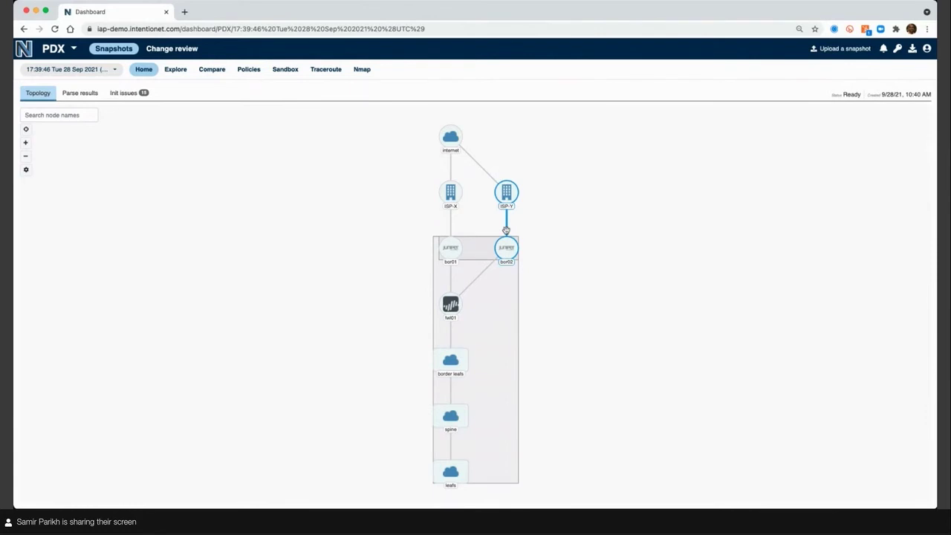
# - Open the change review "ticket1: Open access for svc1" and view the new configuration lines for fwl01
pyautogui.click(178, 50)
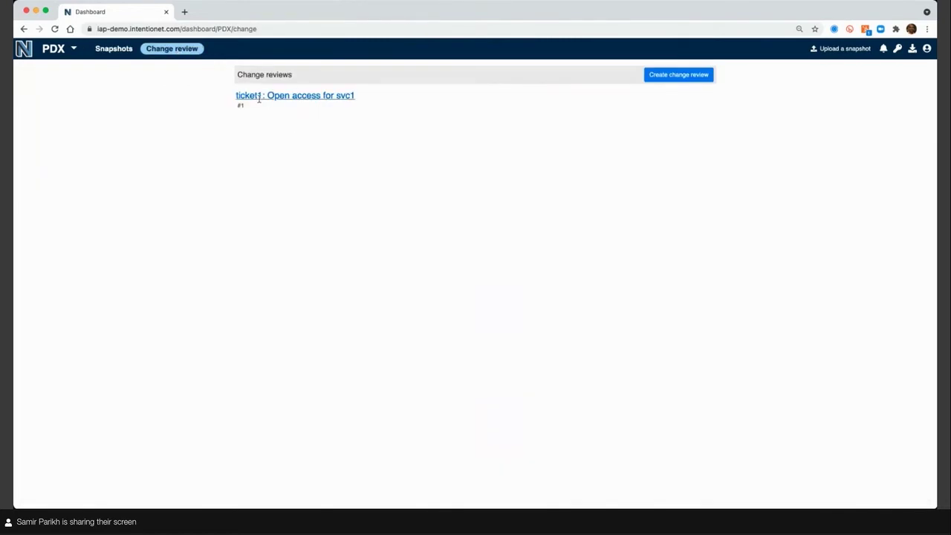
pyautogui.click(347, 96)
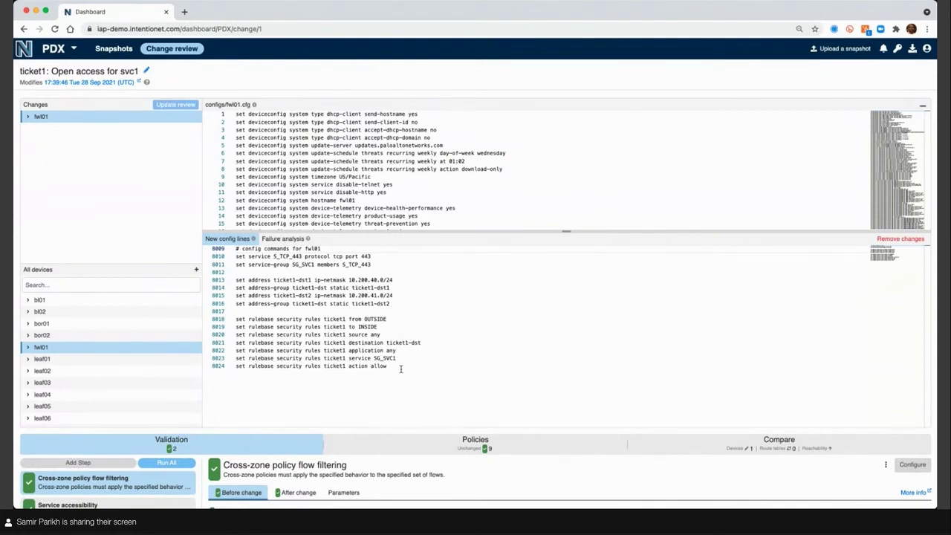
pyautogui.scroll(-5, 401, 369)
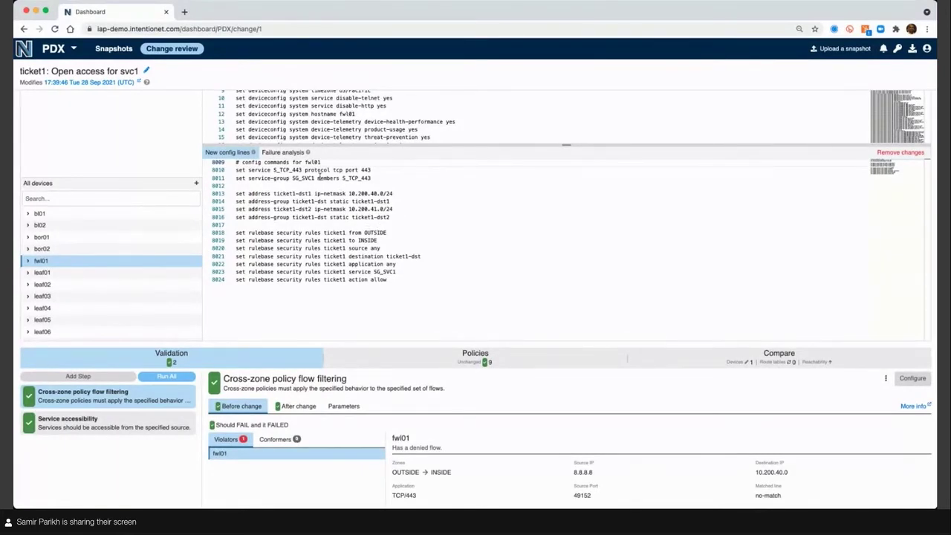
pyautogui.click(402, 281)
pyautogui.press('Return')
pyautogui.press('Return')
pyautogui.write('set')
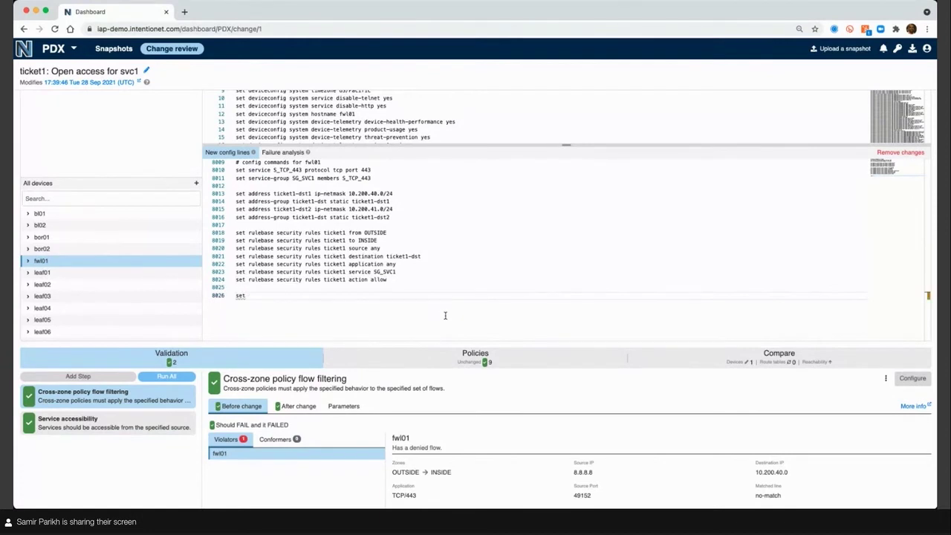
pyautogui.write(' rulebase')
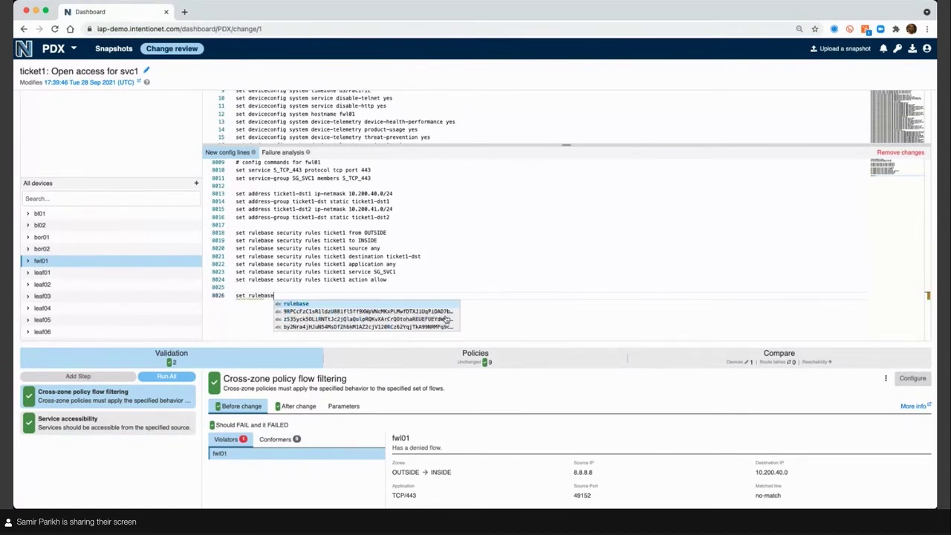
pyautogui.press('Escape')
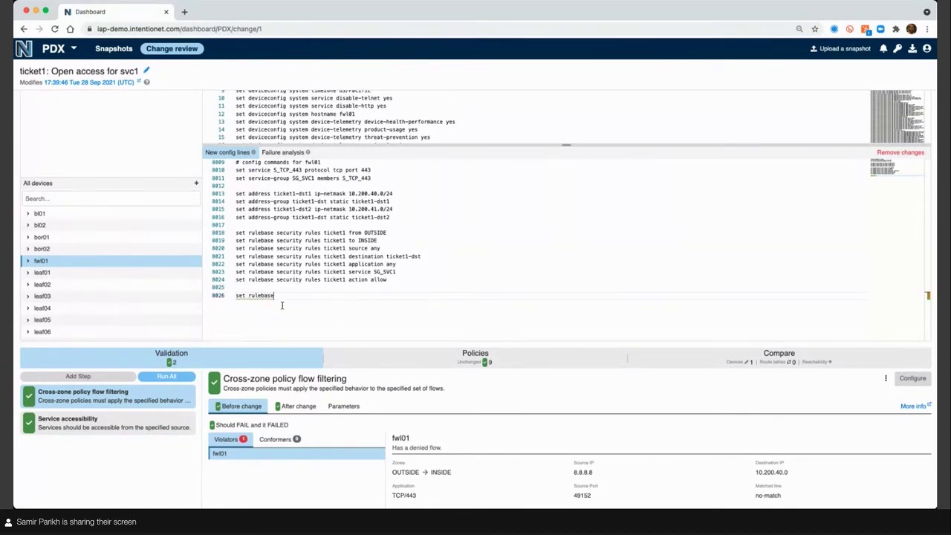
pyautogui.moveTo(254, 297)
pyautogui.press('BackSpace')
pyautogui.press('BackSpace')
pyautogui.press('BackSpace')
pyautogui.press('BackSpace')
pyautogui.press('BackSpace')
pyautogui.press('BackSpace')
pyautogui.press('BackSpace')
pyautogui.press('BackSpace')
pyautogui.press('BackSpace')
pyautogui.press('BackSpace')
pyautogui.press('BackSpace')
pyautogui.press('BackSpace')
pyautogui.press('BackSpace')
pyautogui.press('BackSpace')
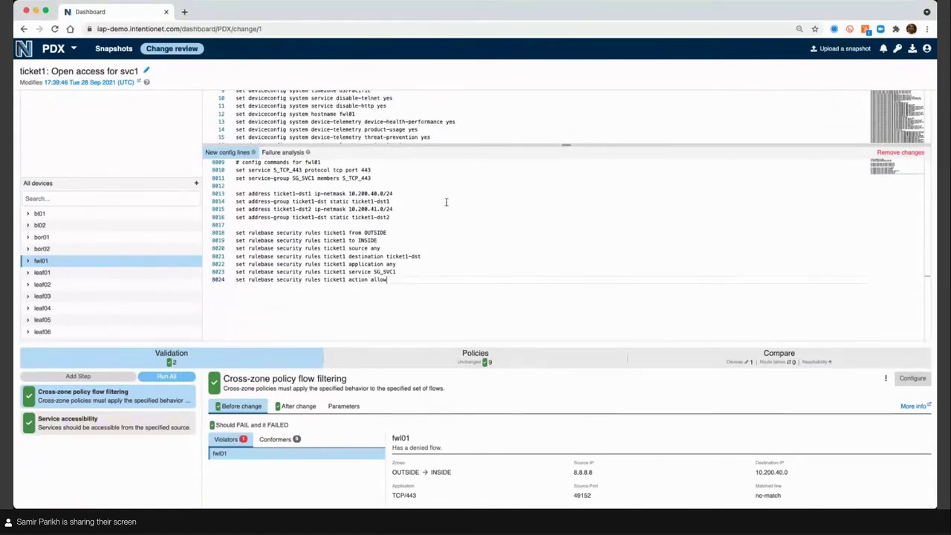
# - Review the configuration of the Cross-zone policy flow filtering validation step and leave it without saving
pyautogui.scroll(-3, 439, 274)
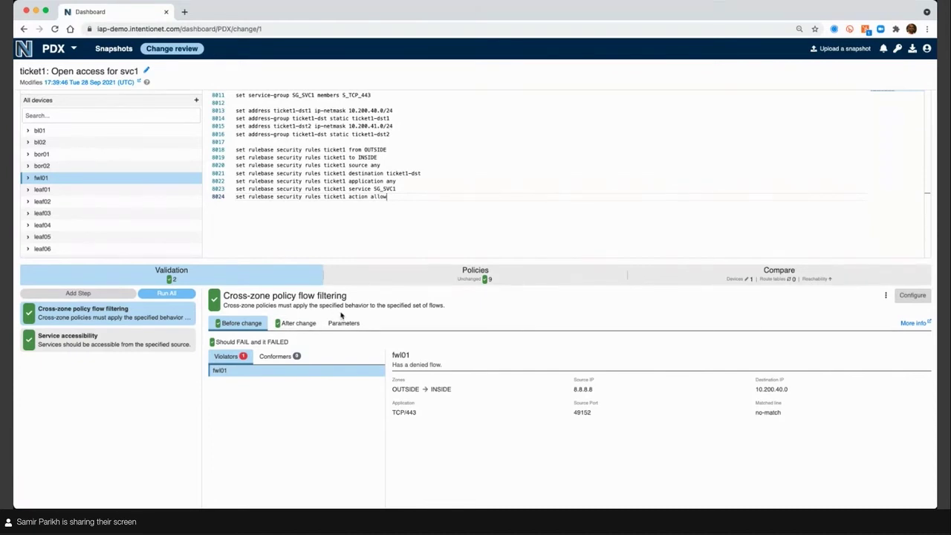
pyautogui.click(913, 296)
pyautogui.scroll(-3, 707, 340)
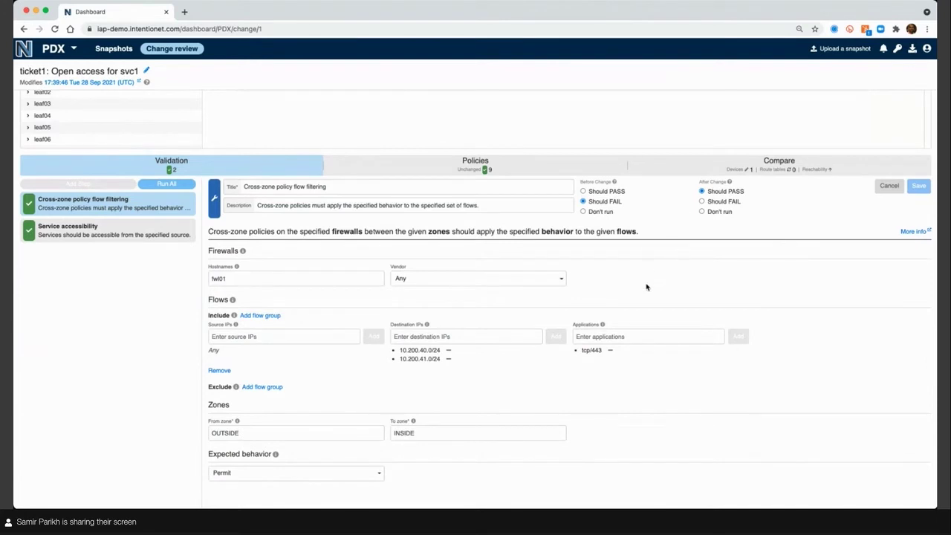
pyautogui.scroll(-1, 645, 286)
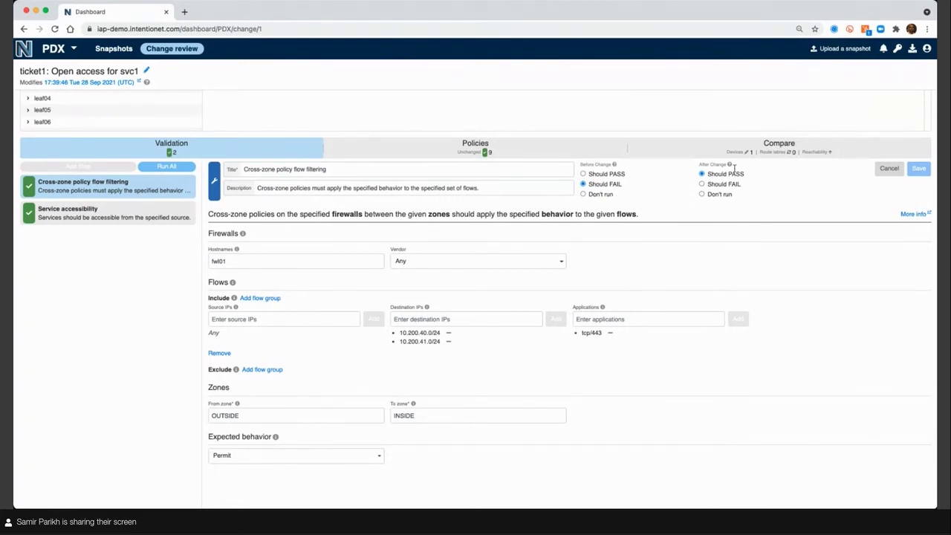
pyautogui.click(881, 171)
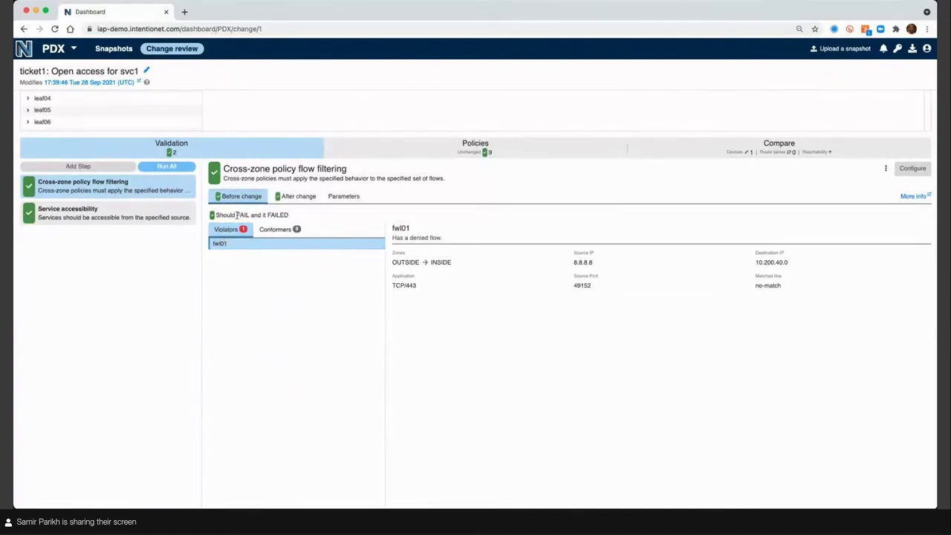
# - Inspect the cross-zone validation's after-change conformers and follow the matched address group ticket1-dst to its configuration lines
pyautogui.click(297, 196)
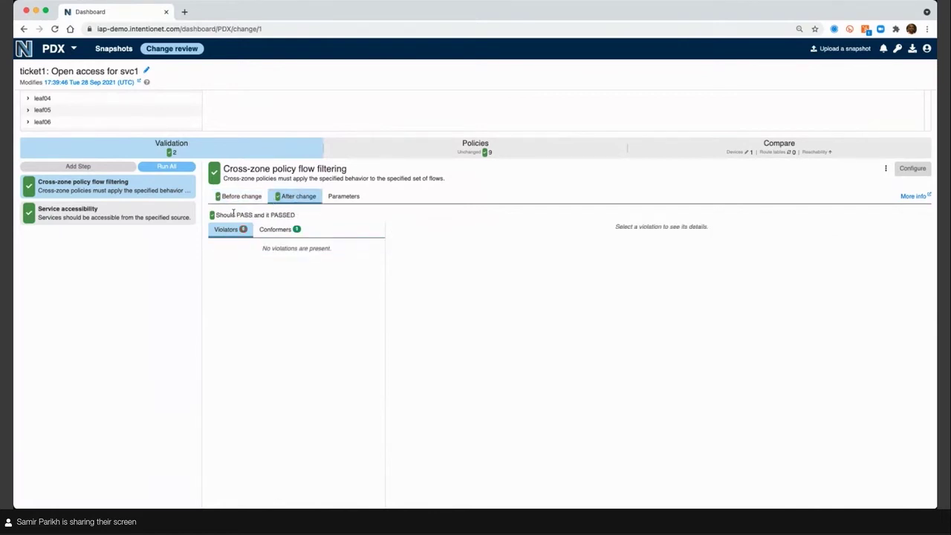
pyautogui.click(277, 230)
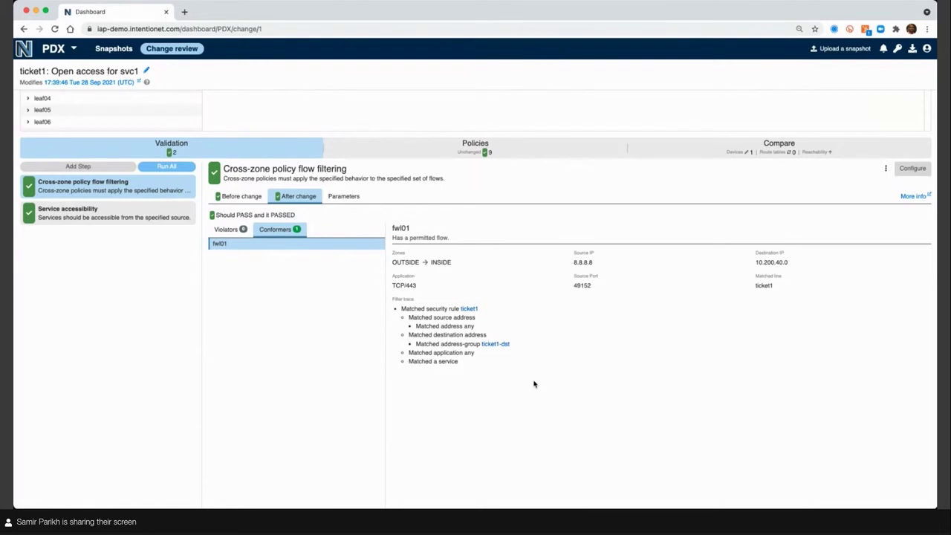
pyautogui.click(493, 346)
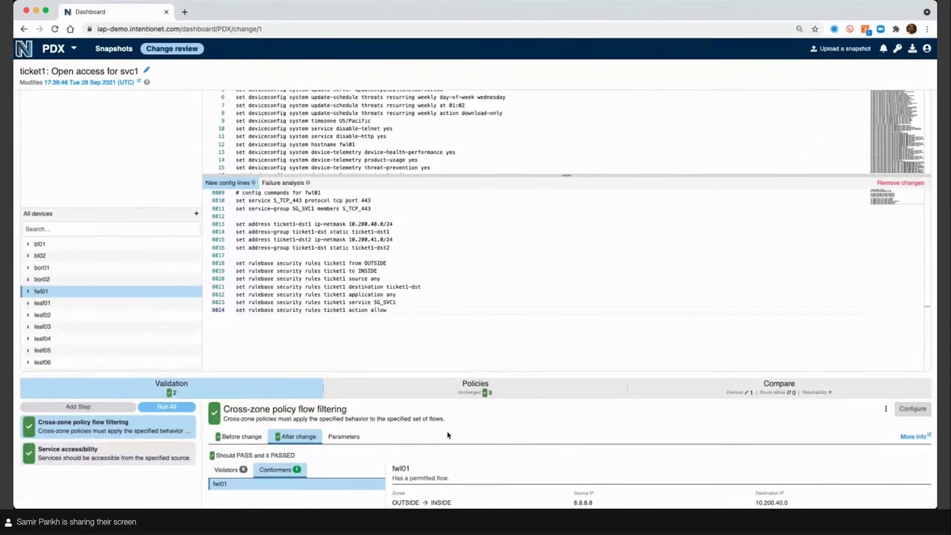
# - Review the Service accessibility validation step's before-change results and its configuration, leaving the configuration without saving
pyautogui.click(164, 460)
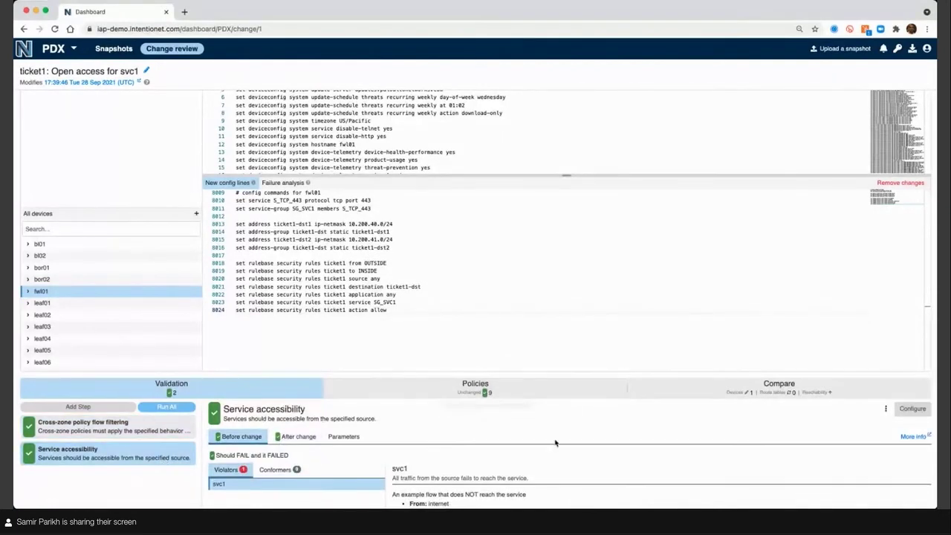
pyautogui.scroll(-3, 555, 443)
pyautogui.scroll(-2, 555, 443)
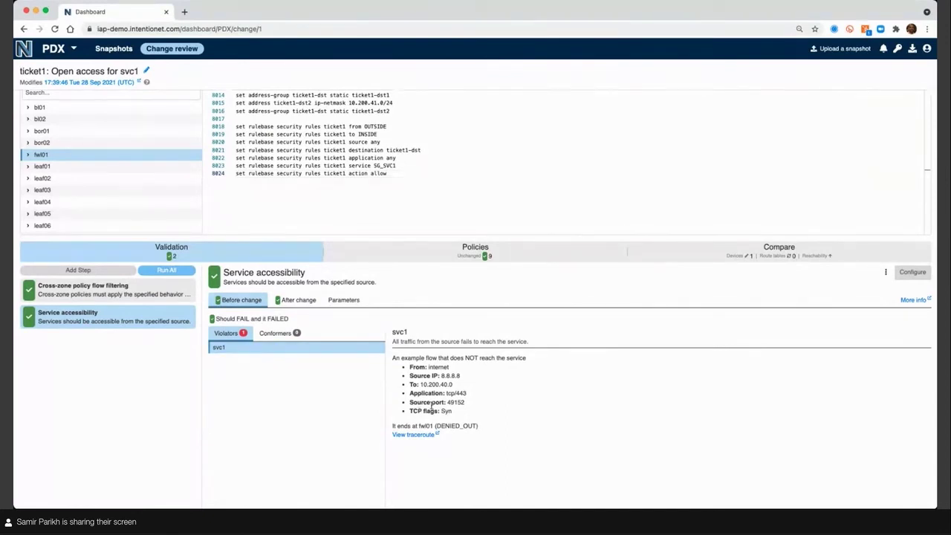
pyautogui.click(912, 273)
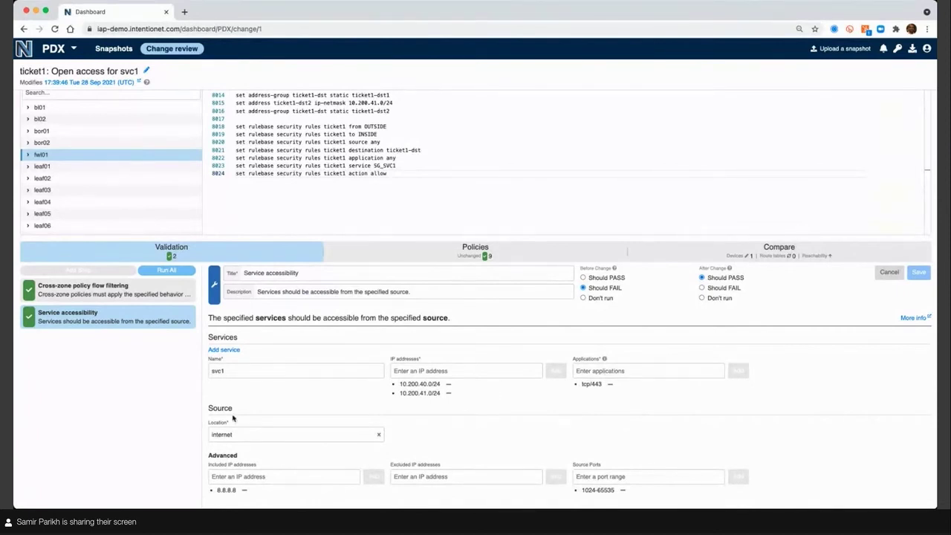
pyautogui.scroll(1, 284, 403)
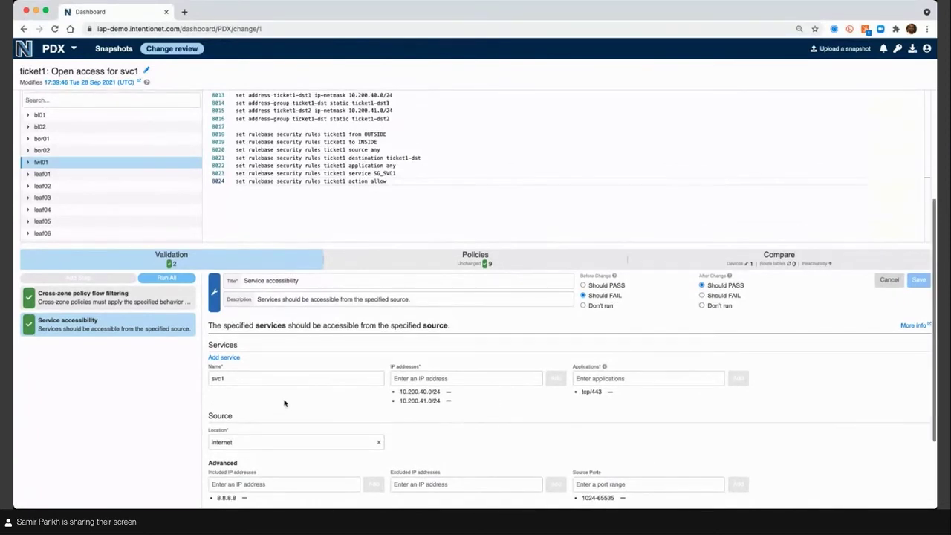
pyautogui.click(885, 280)
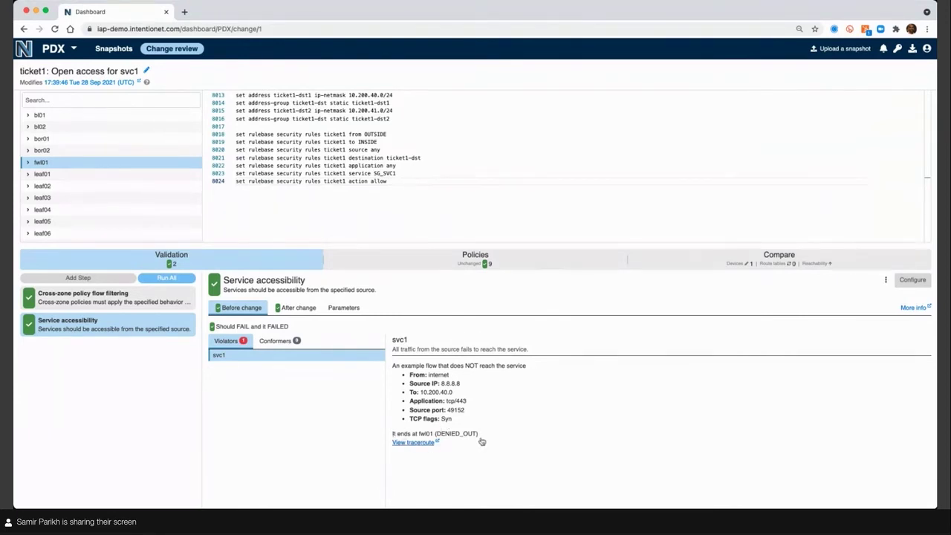
# - Open the before-change traceroute for svc1 and examine the filter and routing details at border router bor01
pyautogui.click(417, 442)
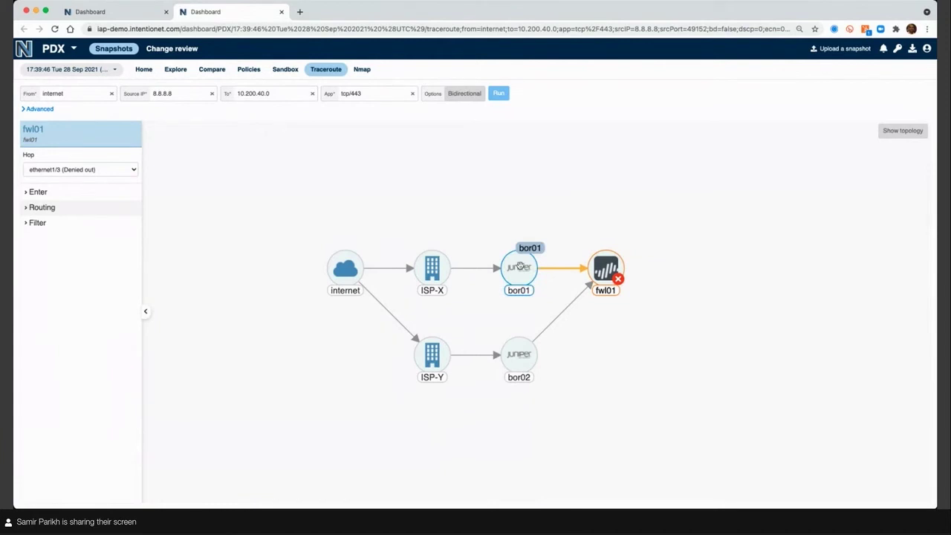
pyautogui.click(520, 266)
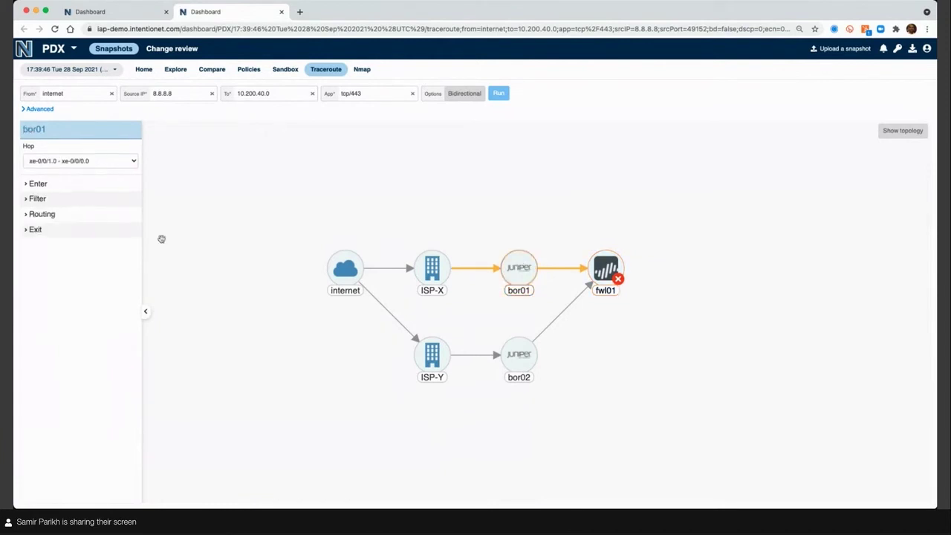
pyautogui.click(25, 199)
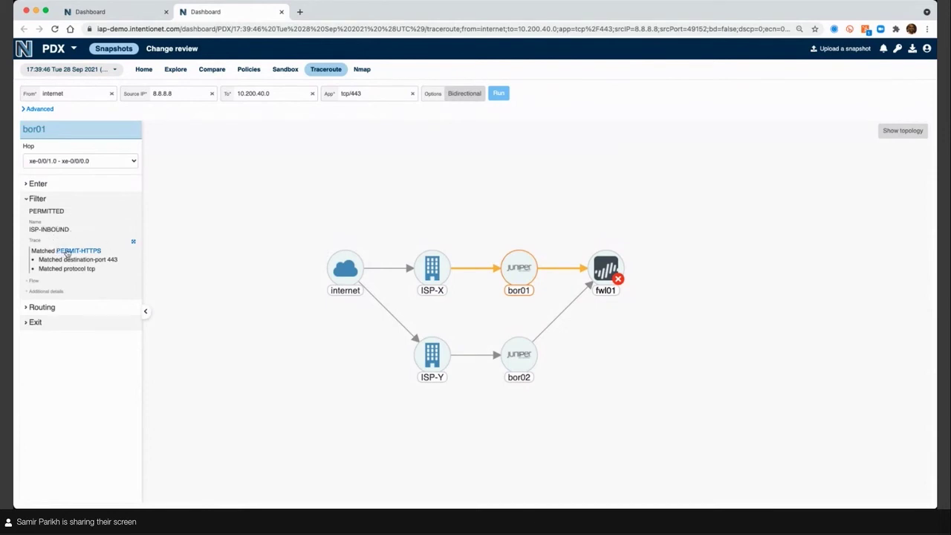
pyautogui.click(32, 309)
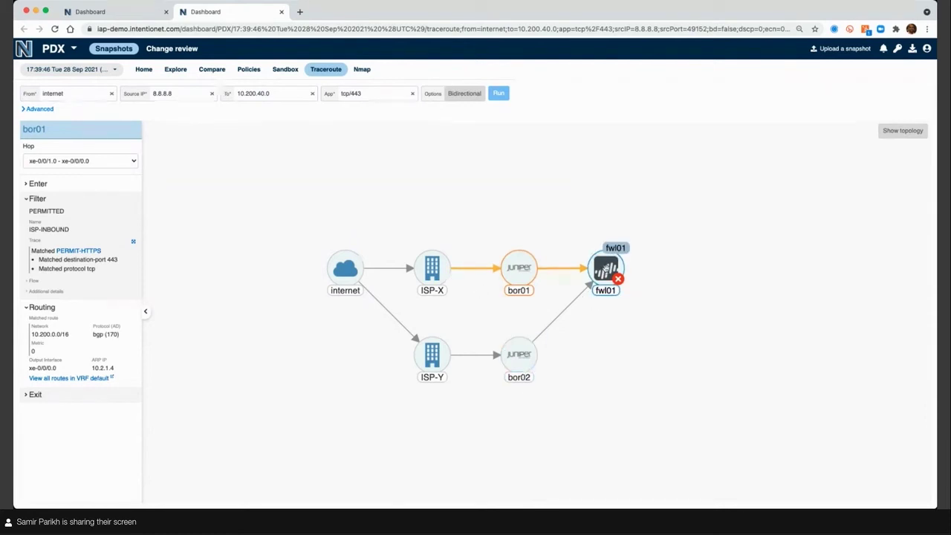
# - Examine fwl01's routing and full filter trace in the before-change traceroute, then collapse the hop details
pyautogui.click(605, 270)
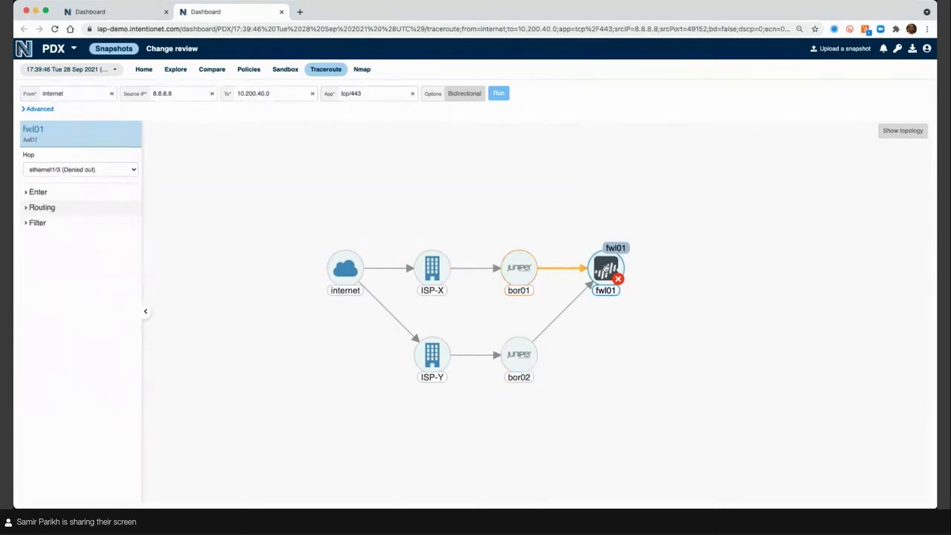
pyautogui.click(31, 207)
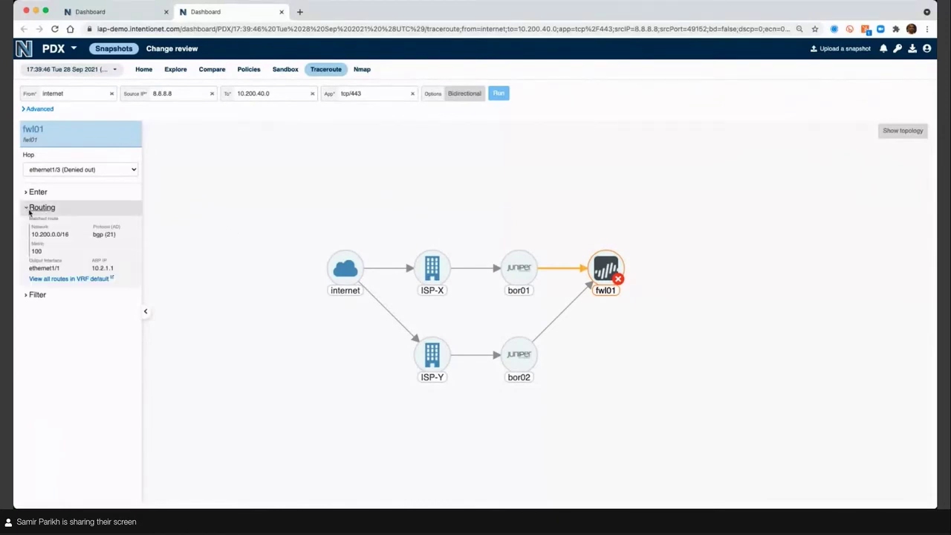
pyautogui.click(25, 296)
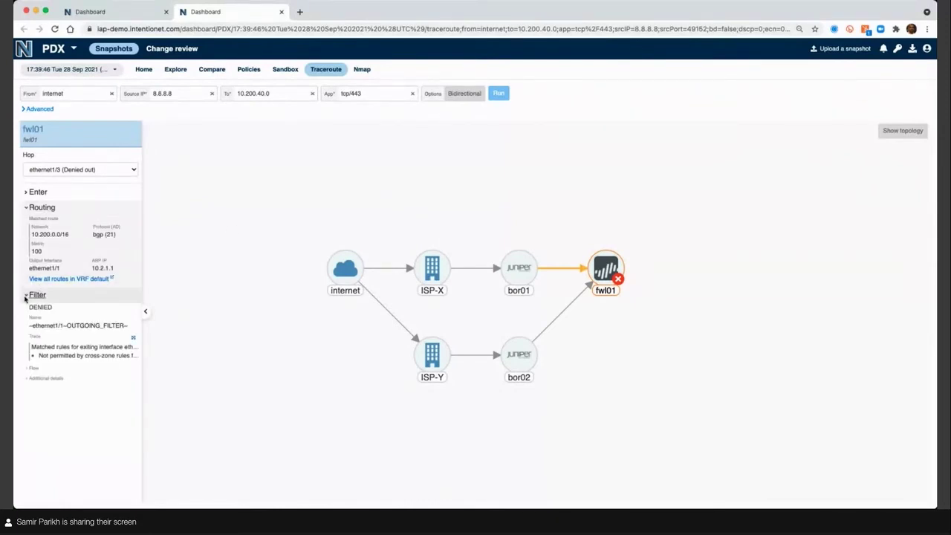
pyautogui.click(134, 339)
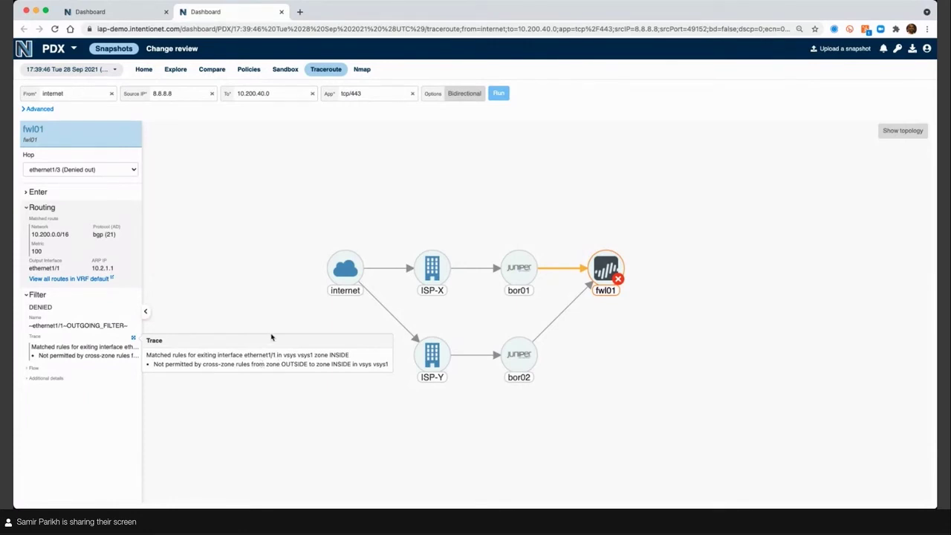
pyautogui.click(146, 311)
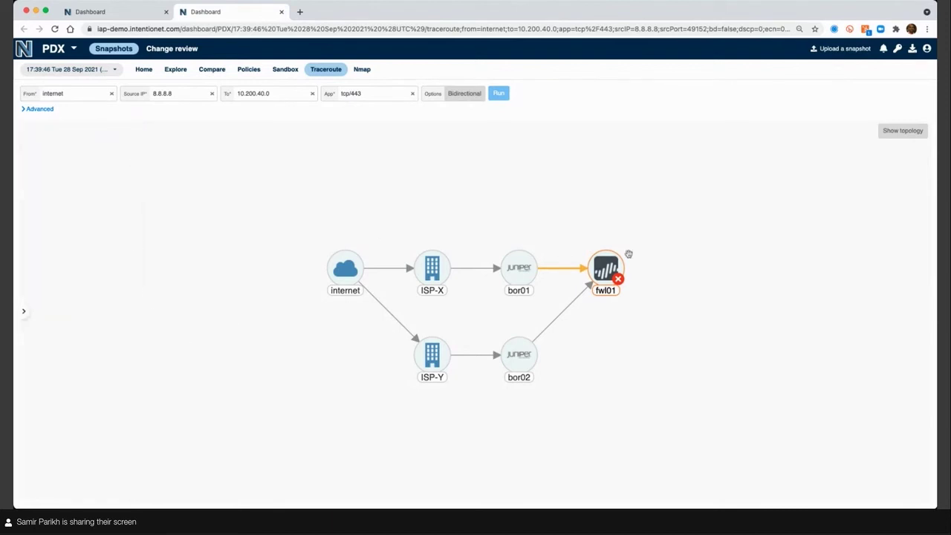
# - Return to the change review and open the traceroute for the Service accessibility step's after-change conformer svc1
pyautogui.click(127, 12)
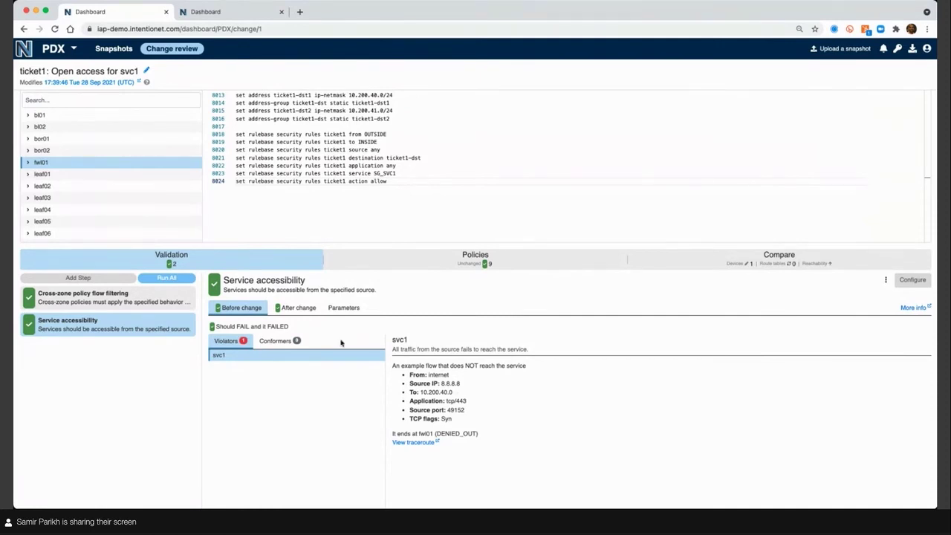
pyautogui.click(304, 310)
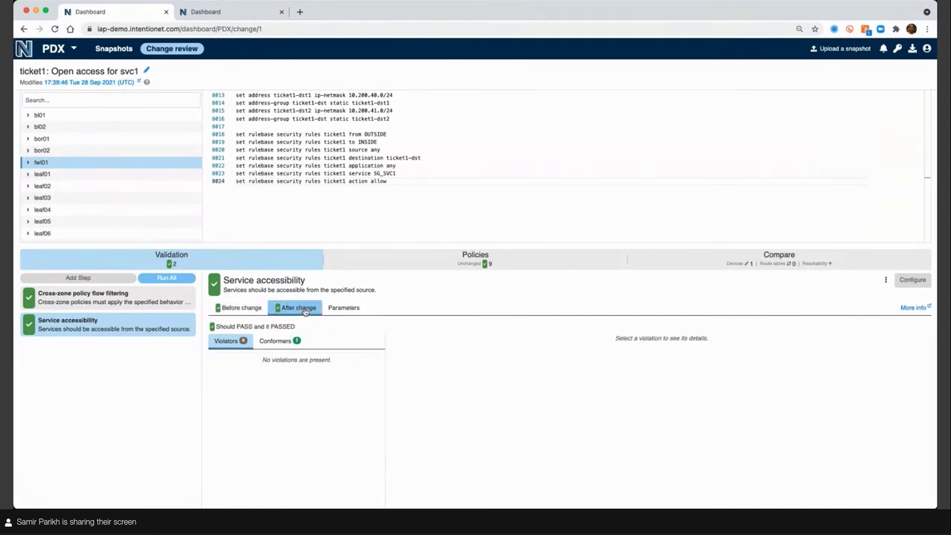
pyautogui.click(278, 345)
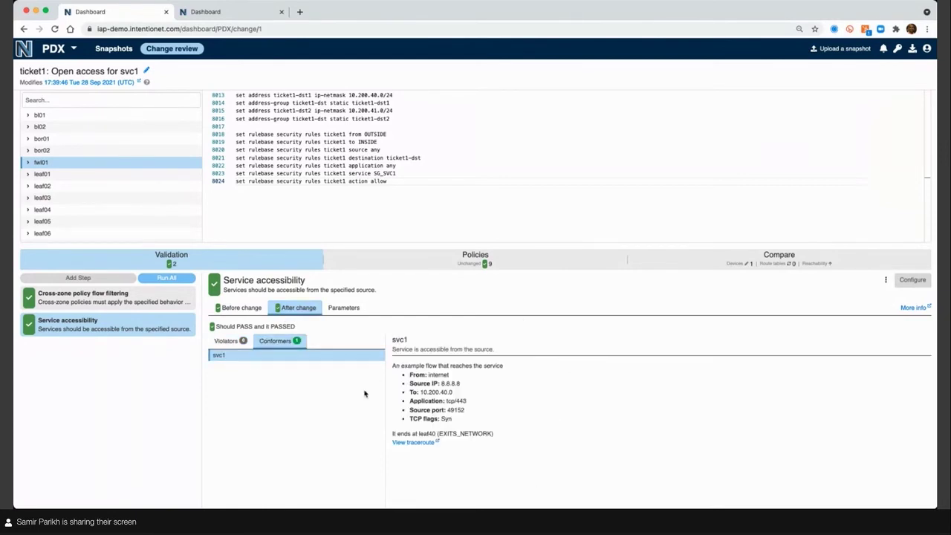
pyautogui.click(415, 442)
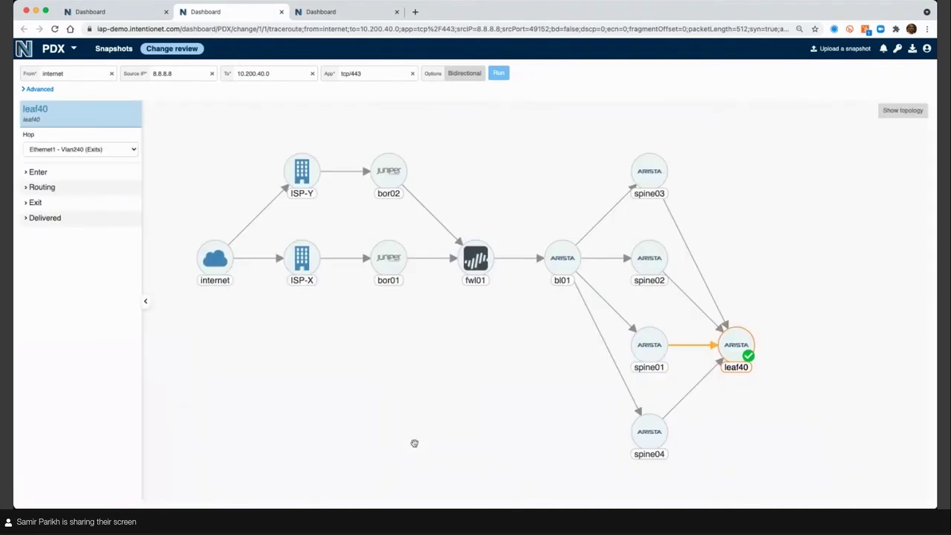
# - Examine the full filter trace at fwl01 in the after-change traceroute
pyautogui.click(475, 260)
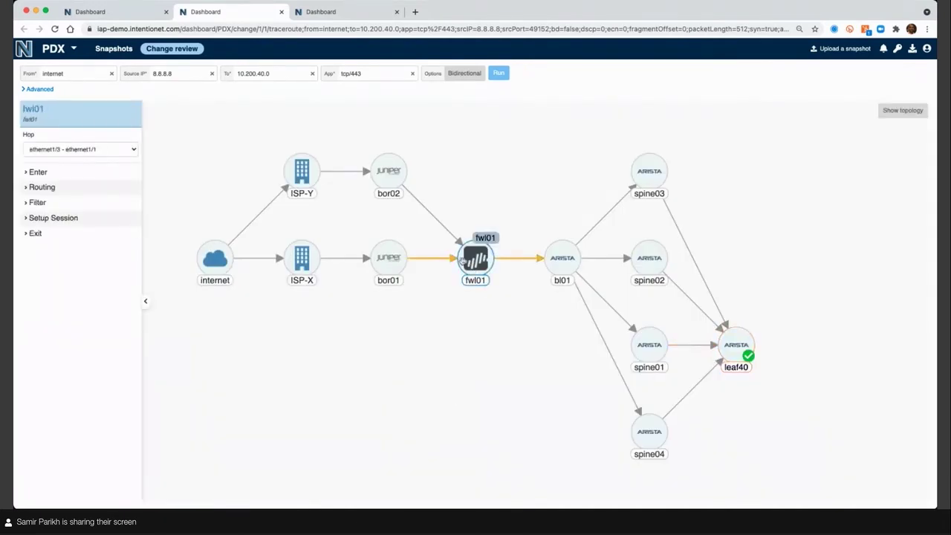
pyautogui.click(33, 203)
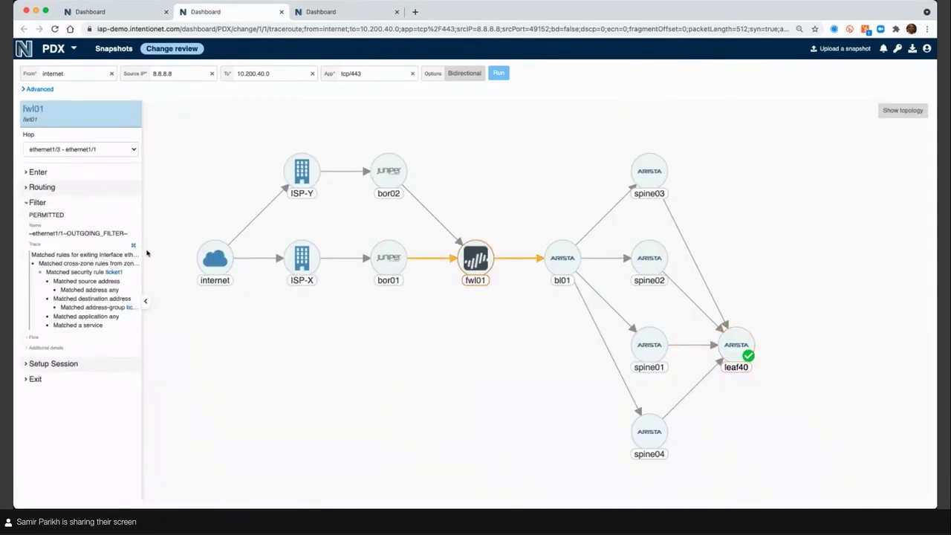
pyautogui.moveTo(136, 248)
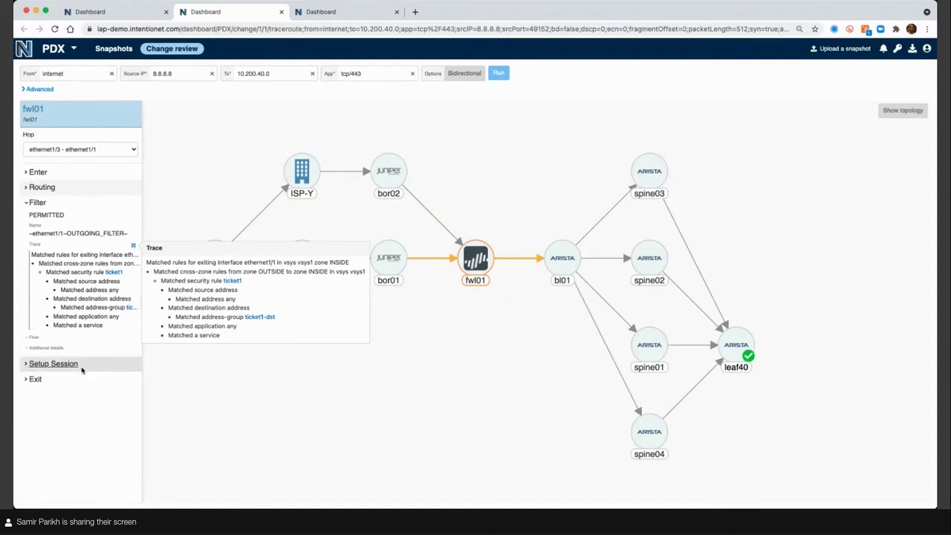
pyautogui.click(133, 247)
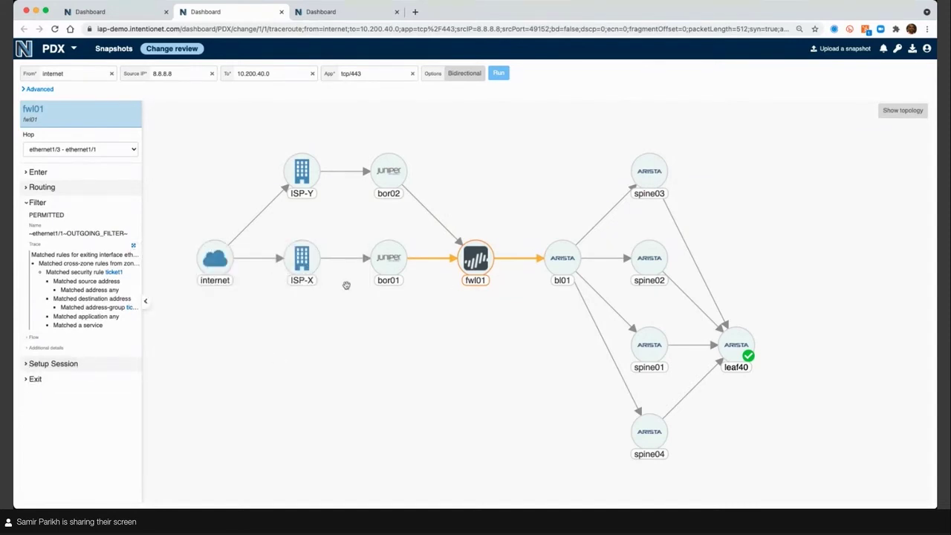
# - Review fwl01's Setup Session details with the session match criteria expanded, then collapse them
pyautogui.click(26, 364)
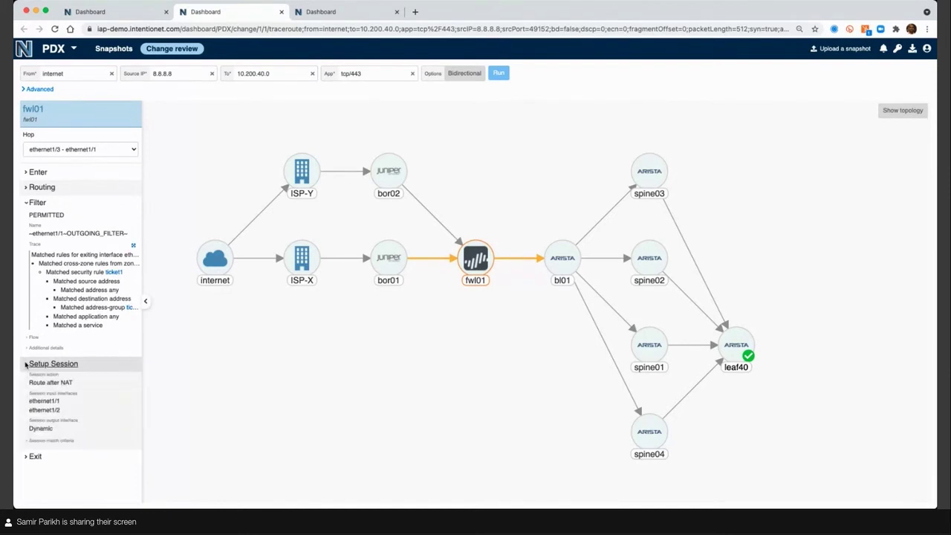
pyautogui.click(28, 442)
pyautogui.scroll(-2, 72, 397)
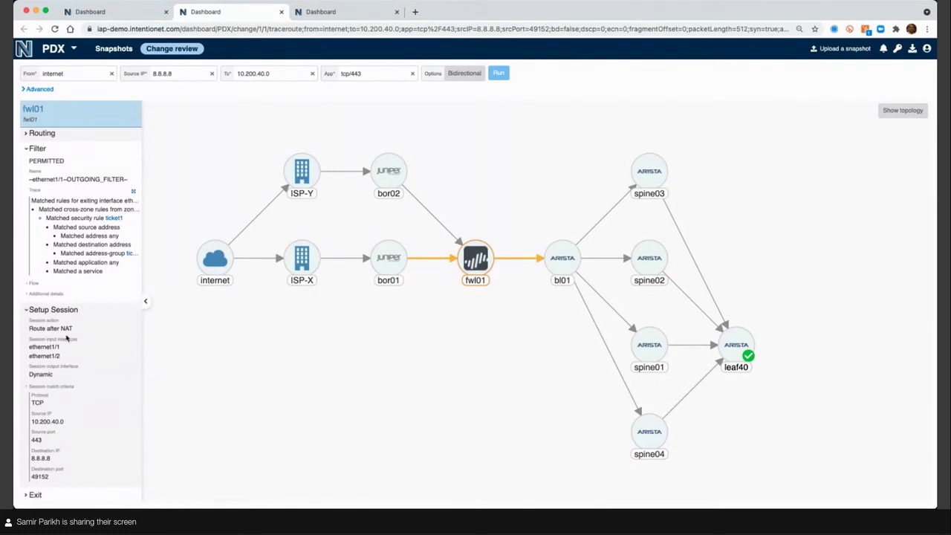
pyautogui.click(27, 311)
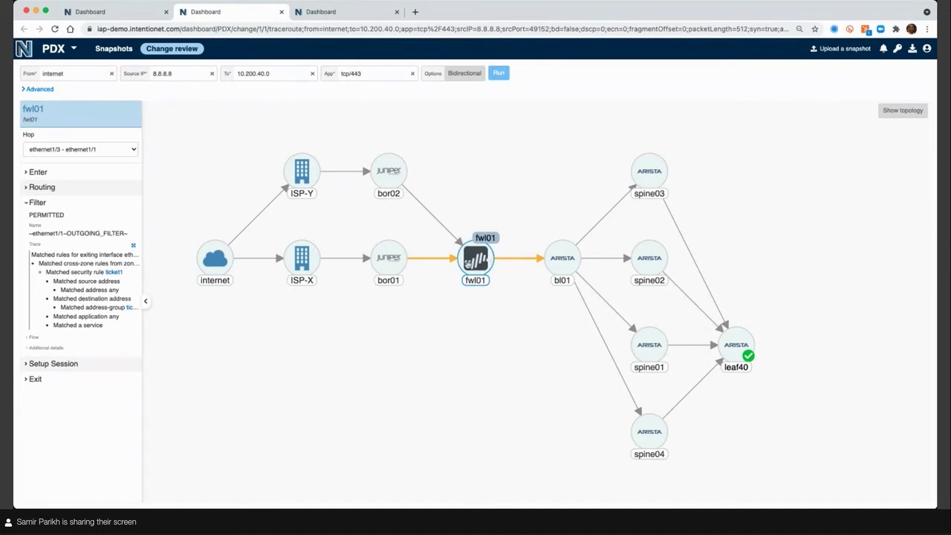
# - Inspect the matched routes at fwl01 and bl01 along the after-change path
pyautogui.click(26, 190)
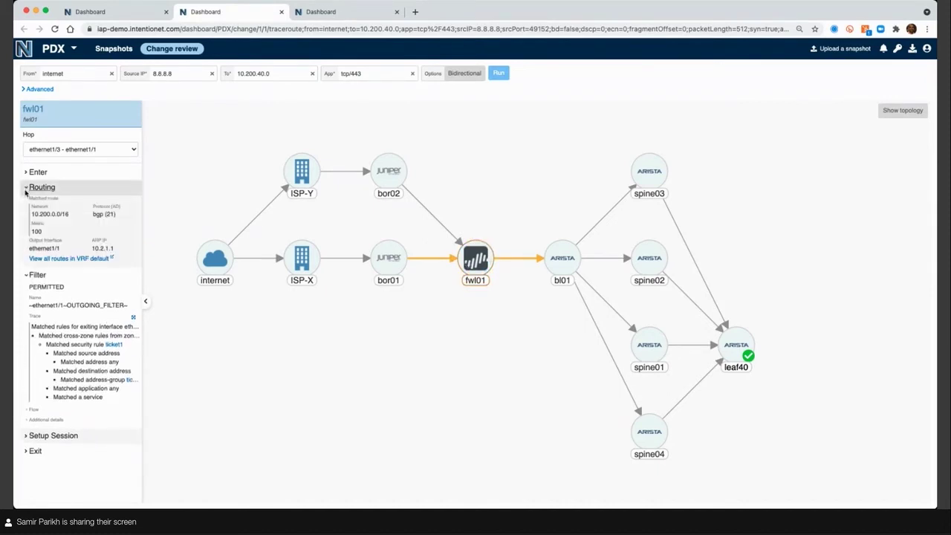
pyautogui.click(568, 266)
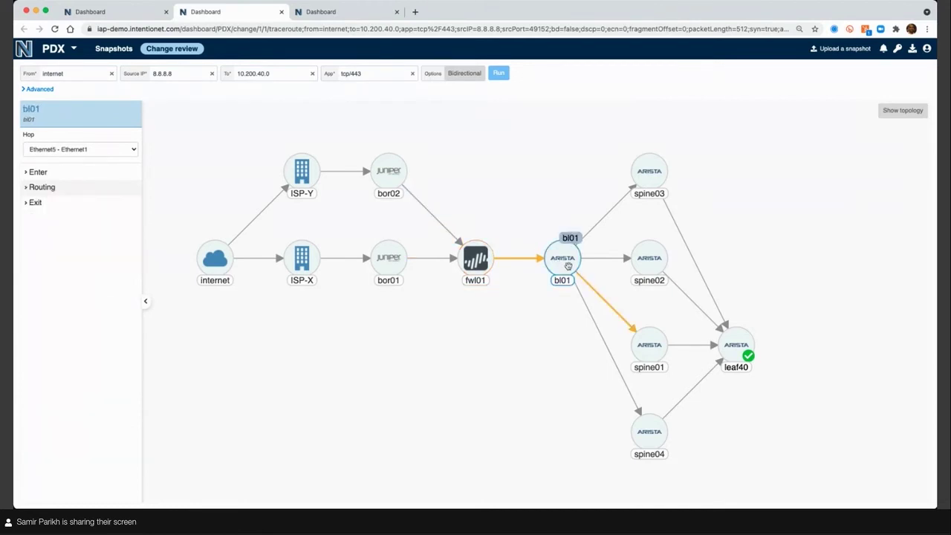
pyautogui.click(33, 188)
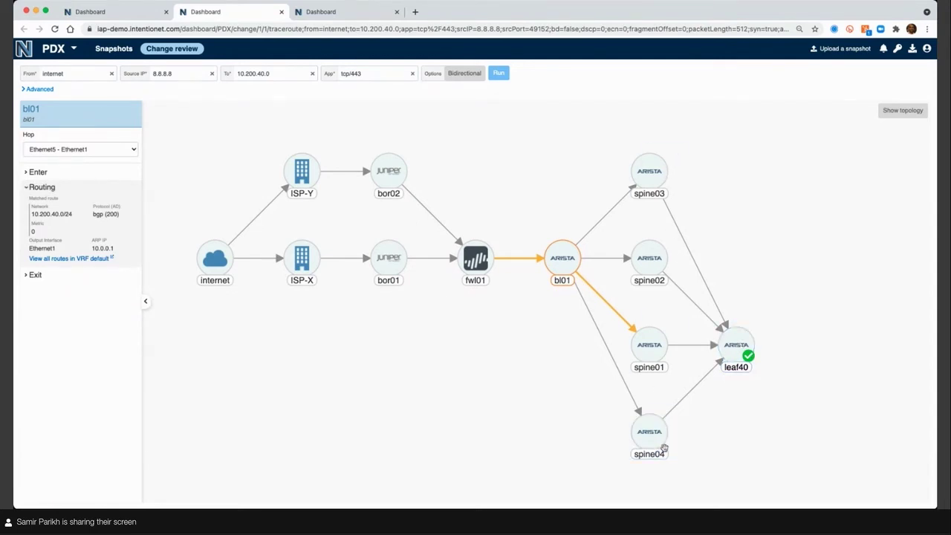
# - Go back to fwl01 and expand its Setup Session with the session match criteria
pyautogui.click(474, 259)
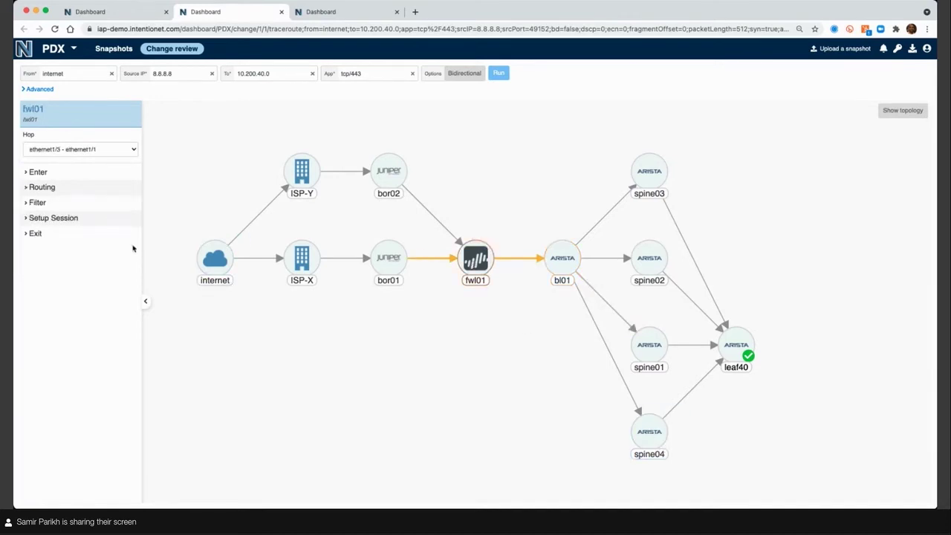
pyautogui.click(27, 218)
pyautogui.click(28, 296)
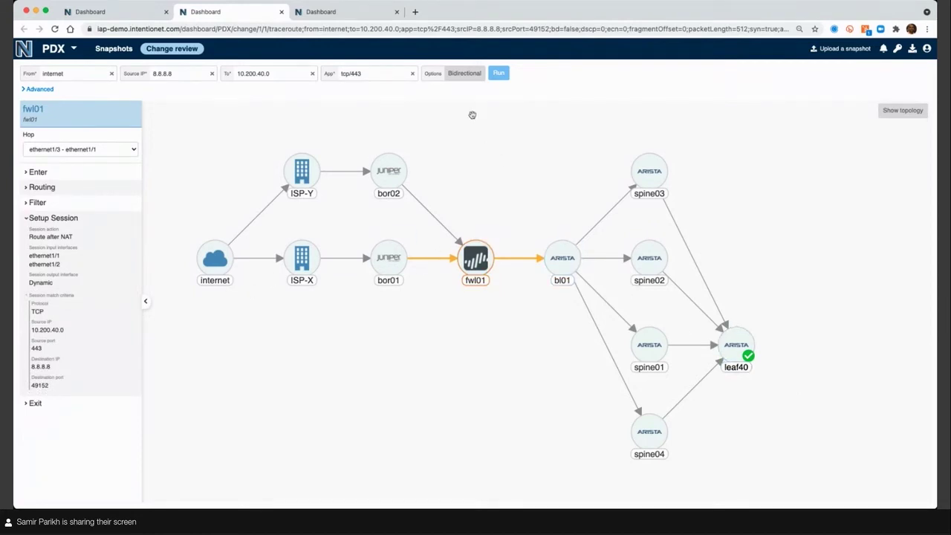
# - Rerun the after-change traceroute with the Bidirectional option and examine the return path starting at leaf40
pyautogui.click(466, 79)
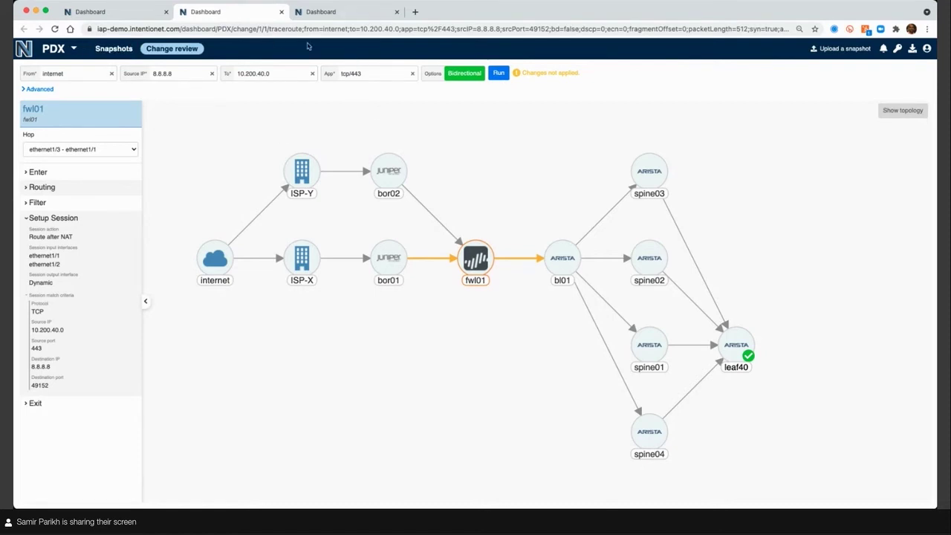
pyautogui.click(499, 74)
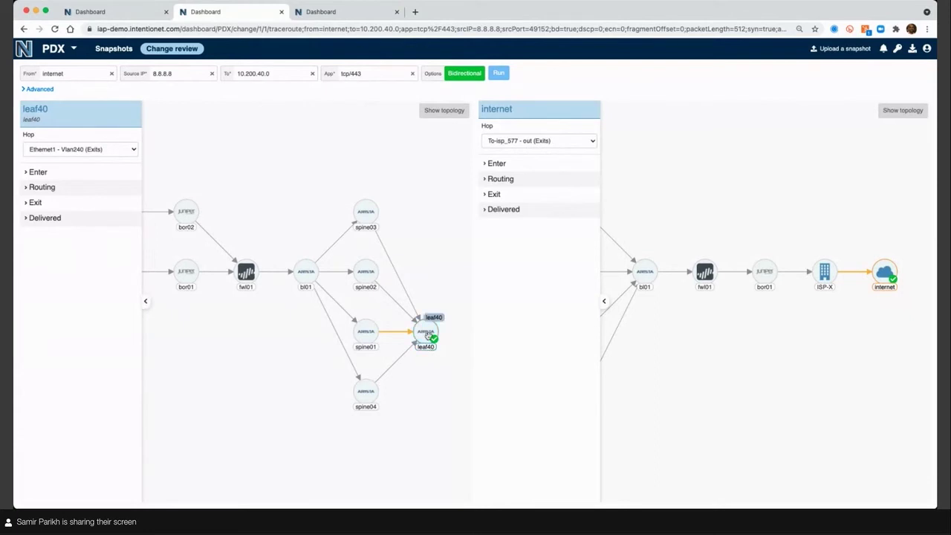
pyautogui.click(604, 304)
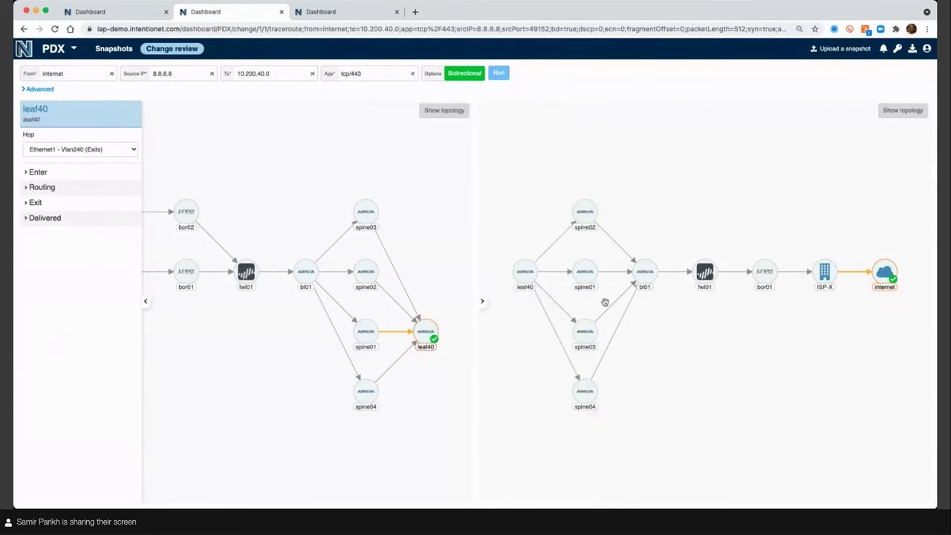
pyautogui.click(527, 274)
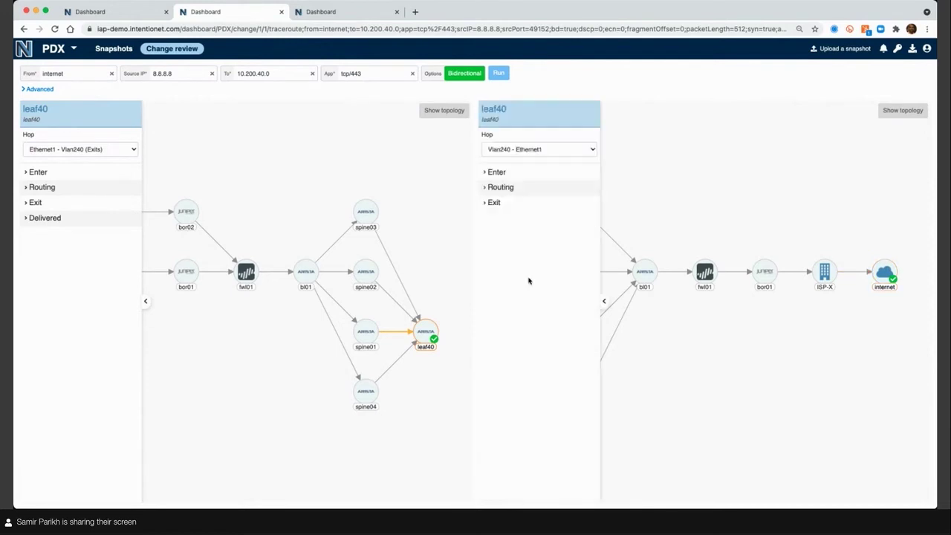
pyautogui.click(603, 301)
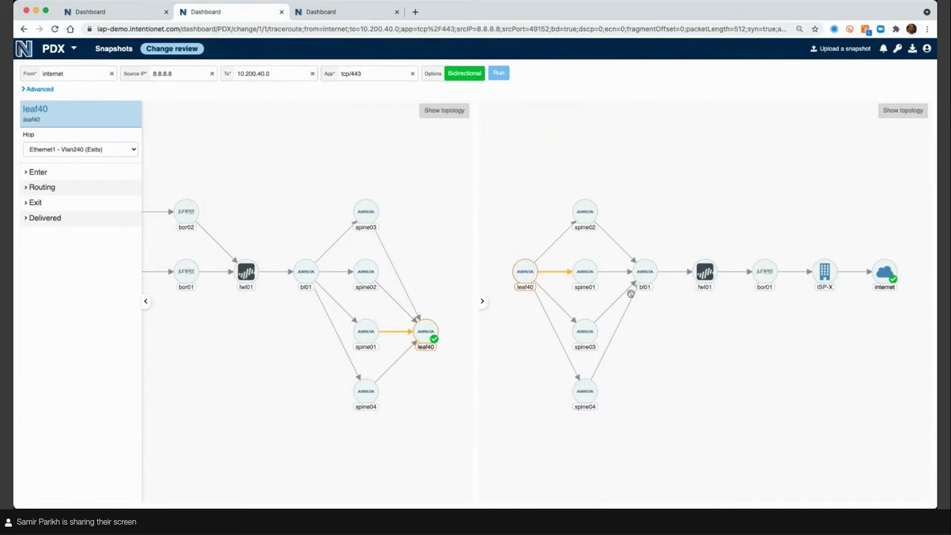
# - Compare fwl01's return-path Match Session with its forward-path Setup Session, including both sets of session match criteria, and select bor01 on the return path
pyautogui.click(705, 272)
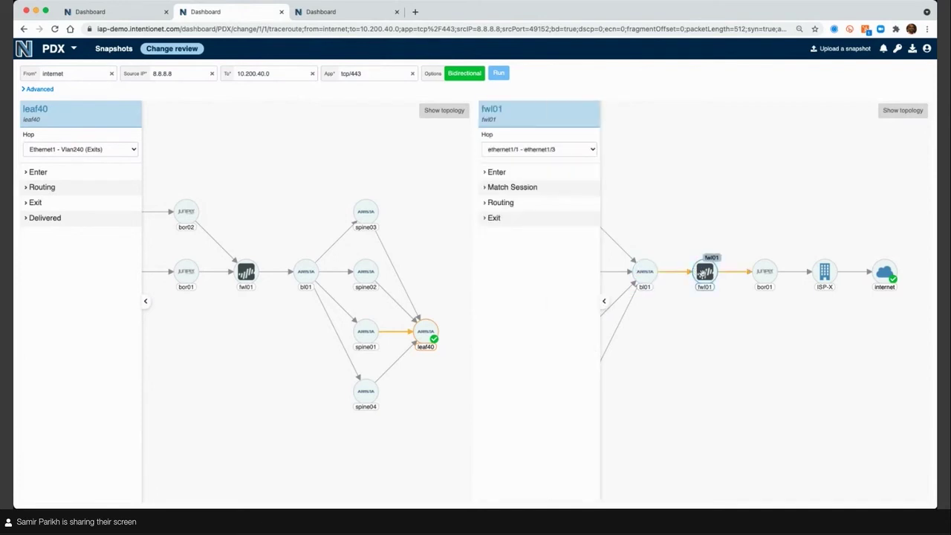
pyautogui.click(487, 190)
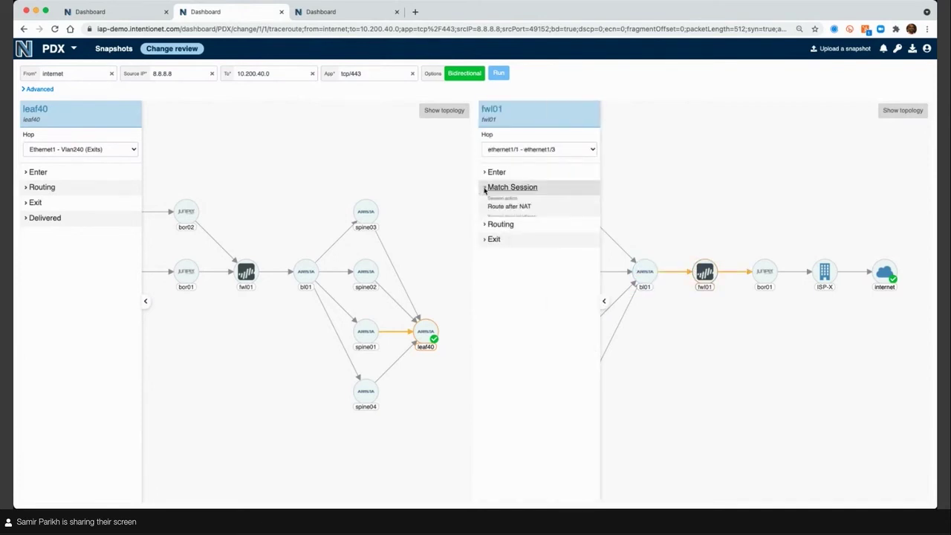
pyautogui.click(487, 265)
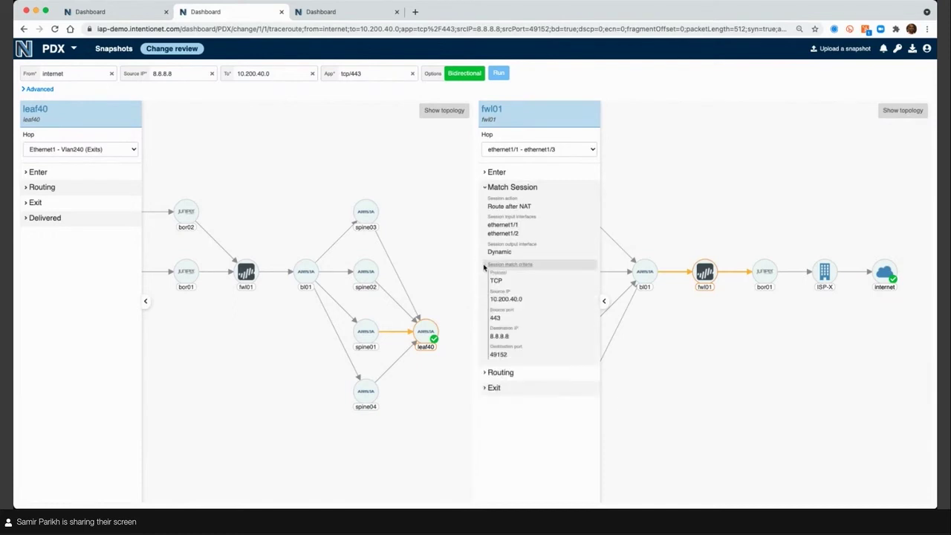
pyautogui.click(246, 272)
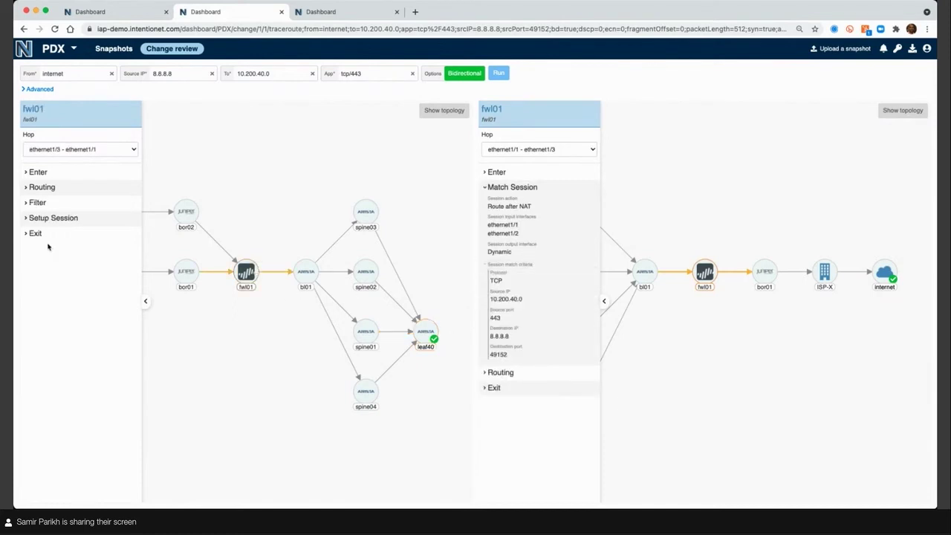
pyautogui.click(30, 218)
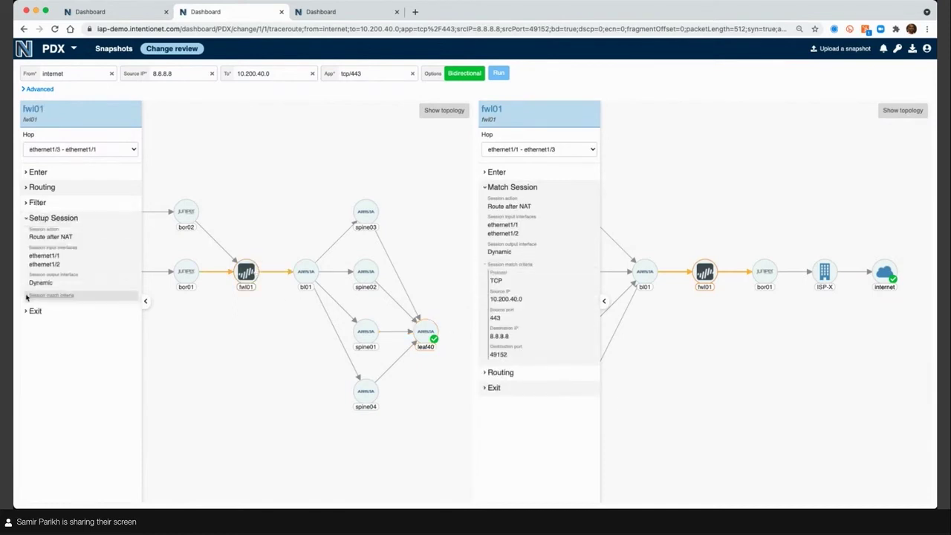
pyautogui.click(30, 296)
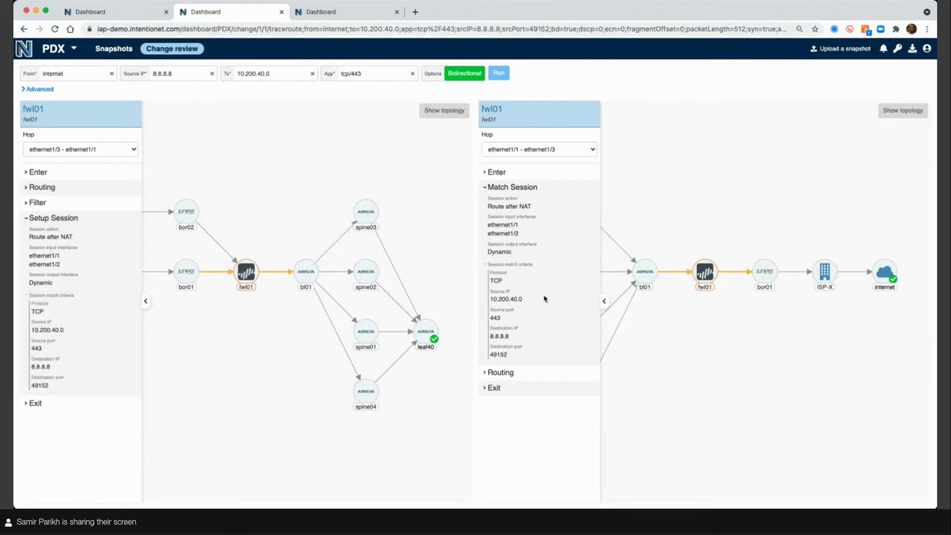
pyautogui.click(763, 273)
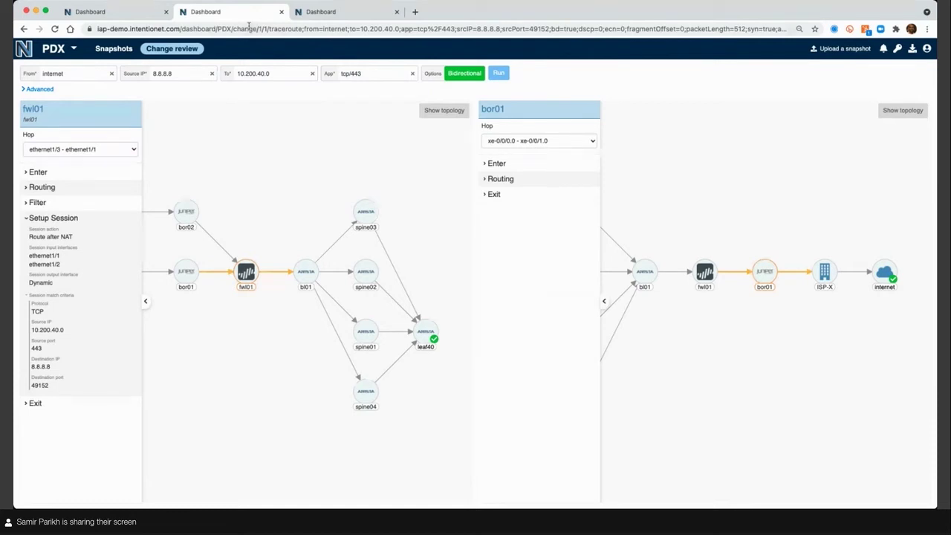
# - Return to the ticket1 change review and look through its list of network policies
pyautogui.click(137, 15)
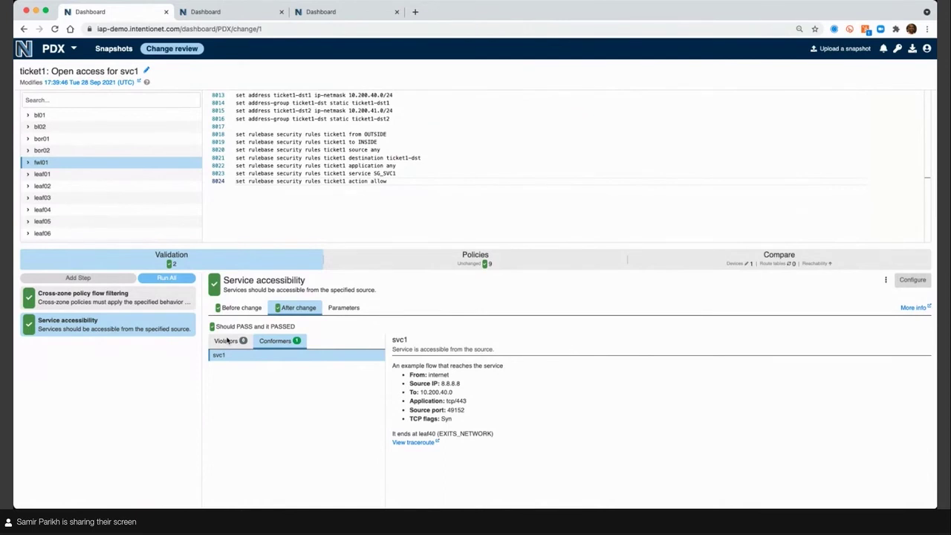
pyautogui.click(442, 261)
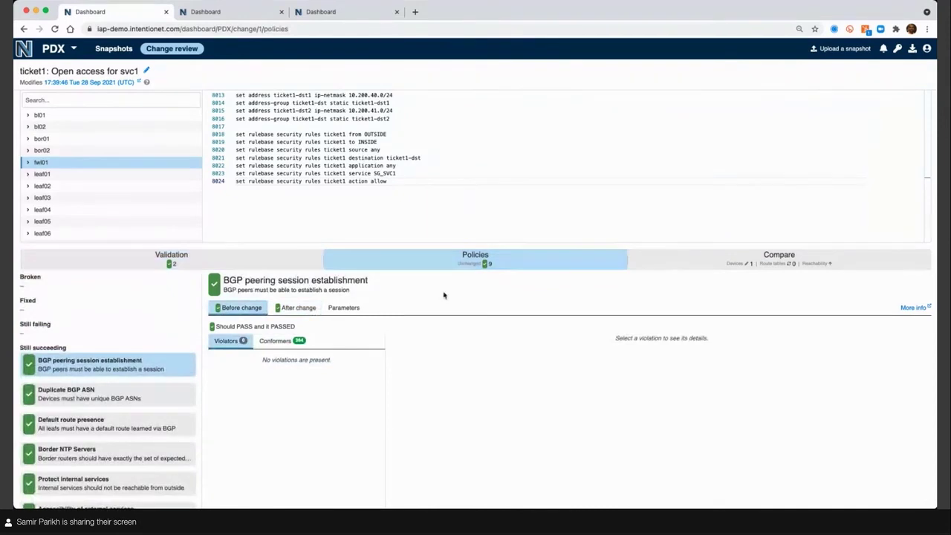
pyautogui.scroll(-2, 454, 323)
pyautogui.scroll(-2, 454, 323)
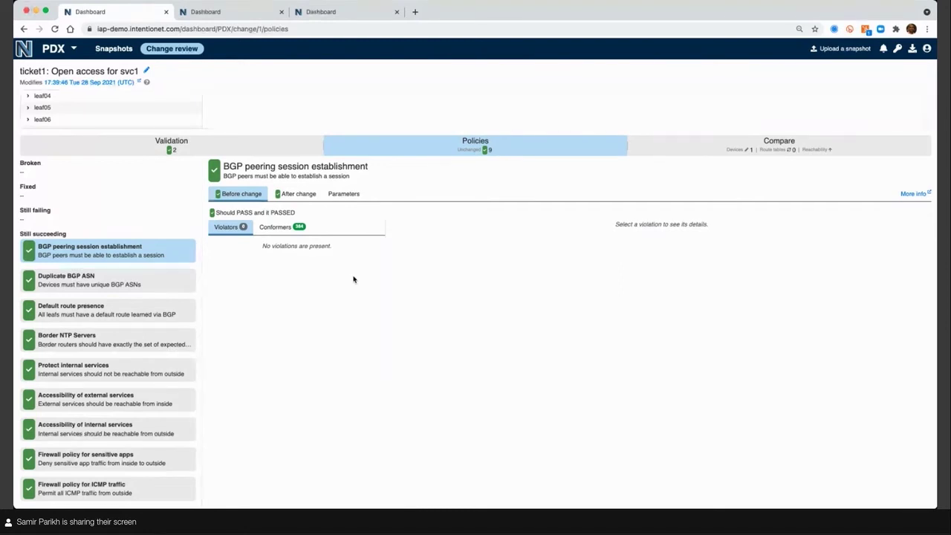
# - Examine the parameters of the Default route presence policy, including its required routes, network match and leaf hostname pattern
pyautogui.click(134, 318)
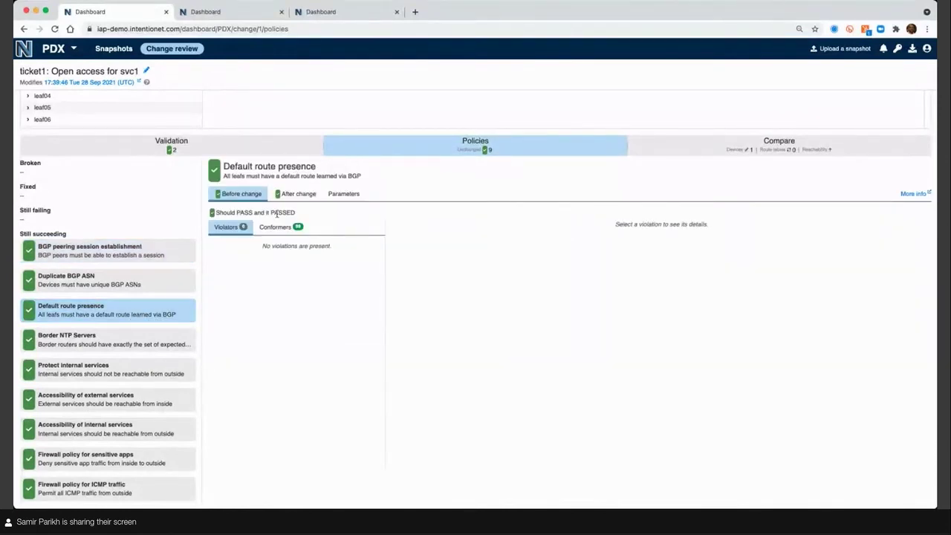
pyautogui.click(345, 195)
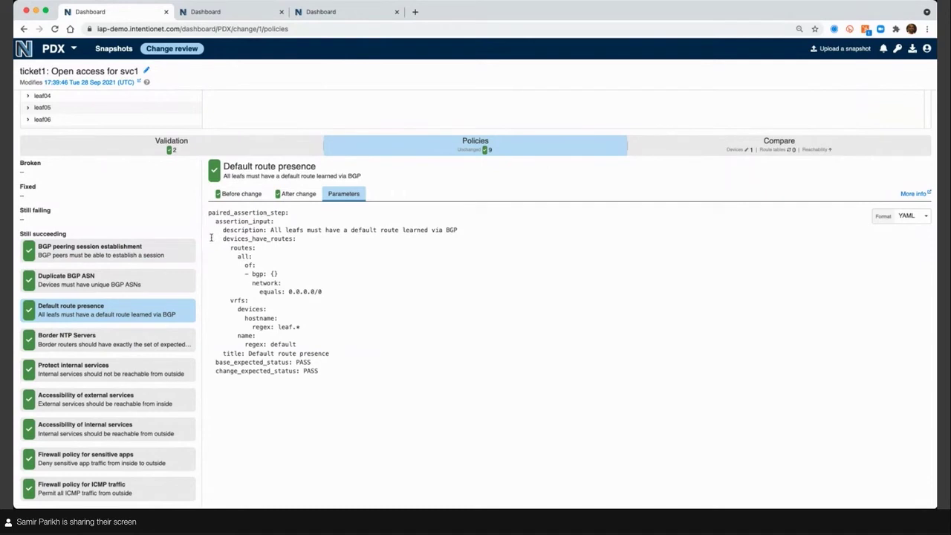
pyautogui.moveTo(212, 238); pyautogui.dragTo(309, 245)
pyautogui.click(309, 245)
pyautogui.moveTo(325, 294); pyautogui.dragTo(286, 291)
pyautogui.moveTo(304, 346); pyautogui.dragTo(277, 326)
pyautogui.click(277, 327)
# - Review the Default route presence conformers before and after the change, including leaf03's matched routes before the change
pyautogui.click(239, 196)
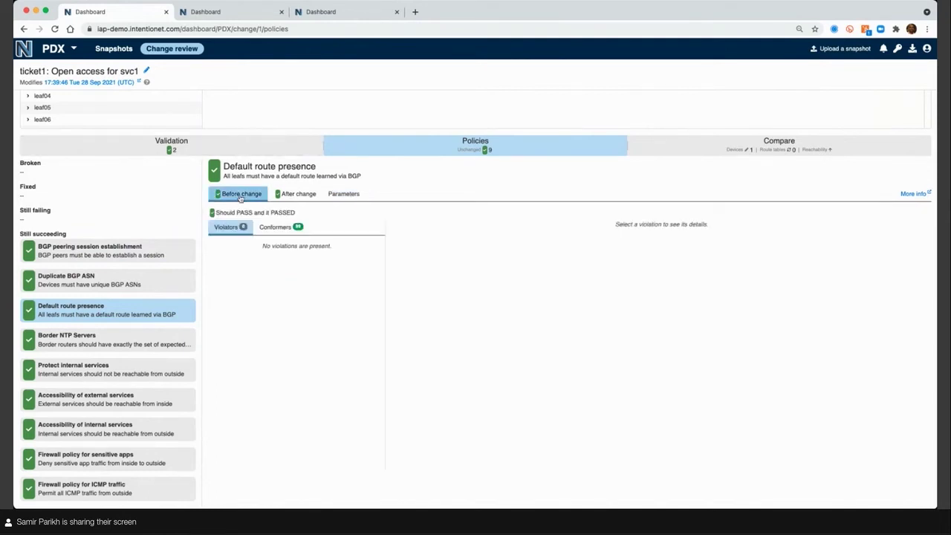
pyautogui.click(294, 228)
pyautogui.click(276, 268)
pyautogui.click(275, 284)
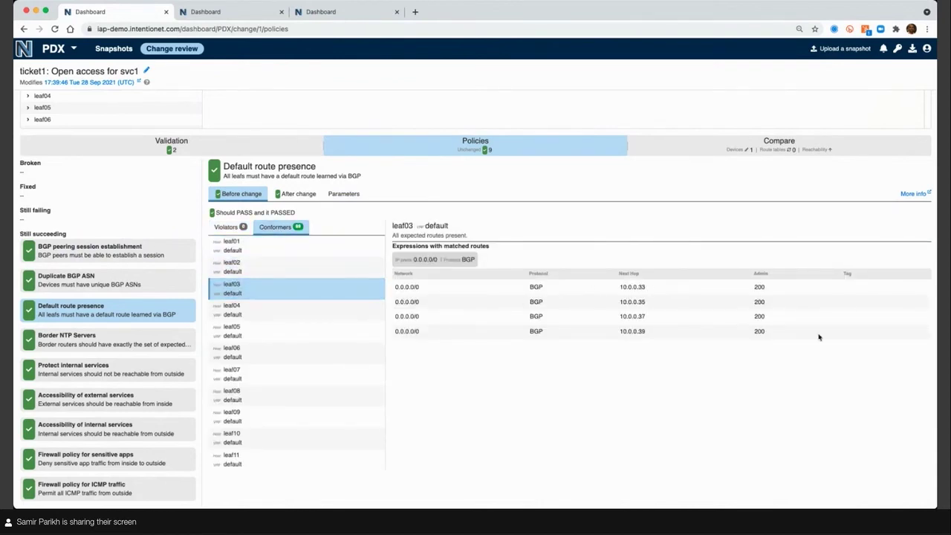
pyautogui.click(293, 194)
pyautogui.click(282, 228)
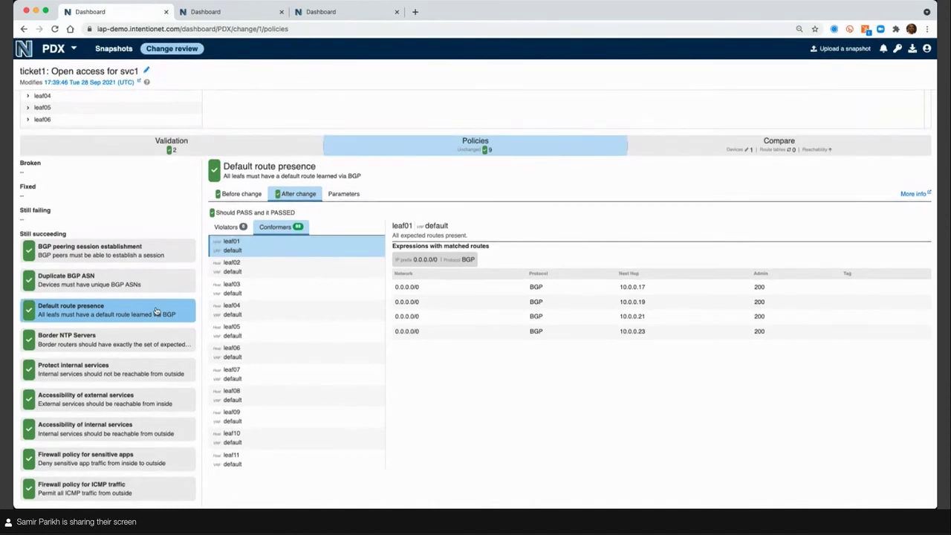
# - Examine the Accessibility of external services policy's parameters, including its source interface, and return to its before-change results
pyautogui.click(104, 401)
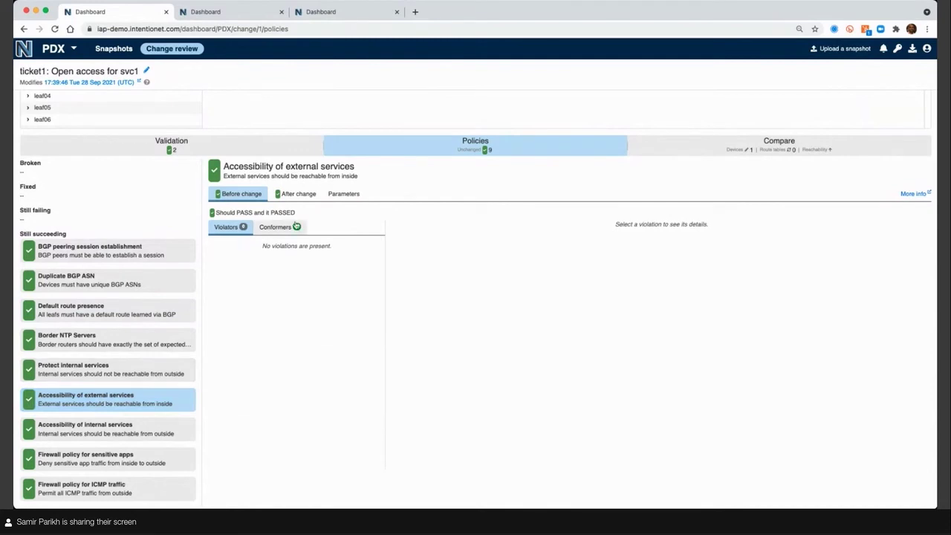
pyautogui.click(343, 195)
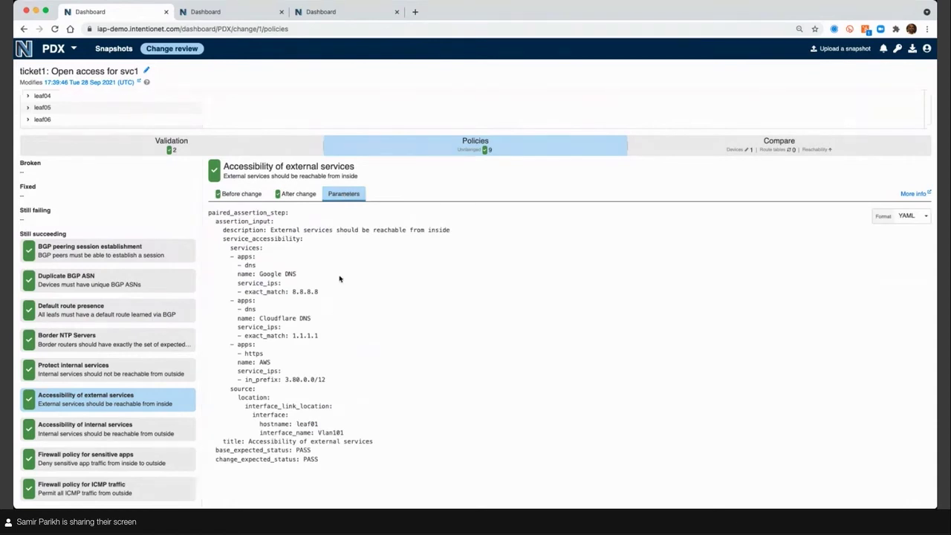
pyautogui.moveTo(296, 424); pyautogui.dragTo(351, 433)
pyautogui.click(351, 433)
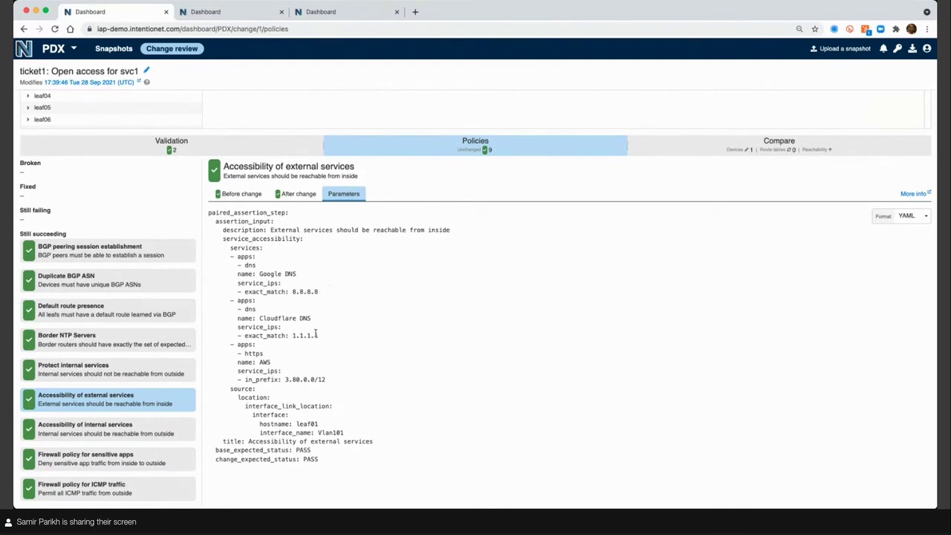
pyautogui.click(253, 196)
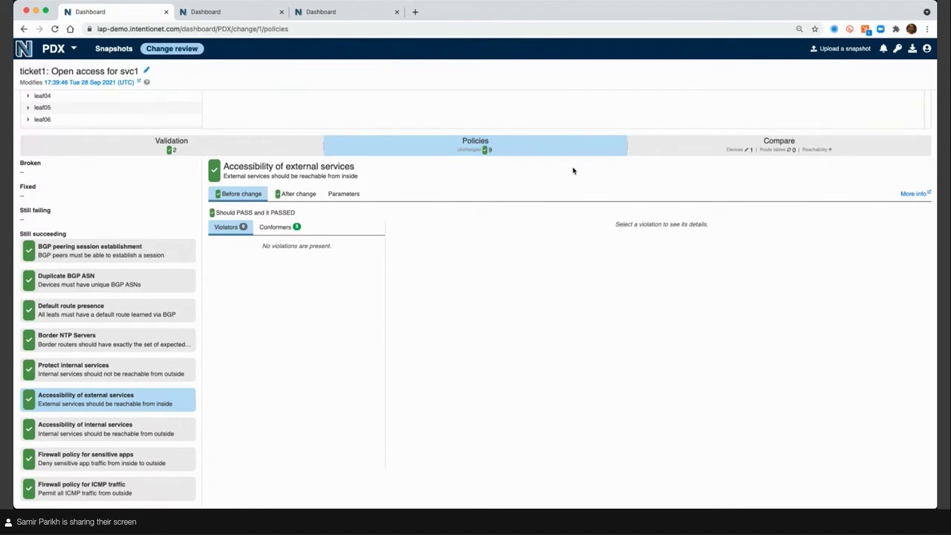
# - Open the change comparison and inspect the configuration differences in configs/fwl01.cfg
pyautogui.click(667, 156)
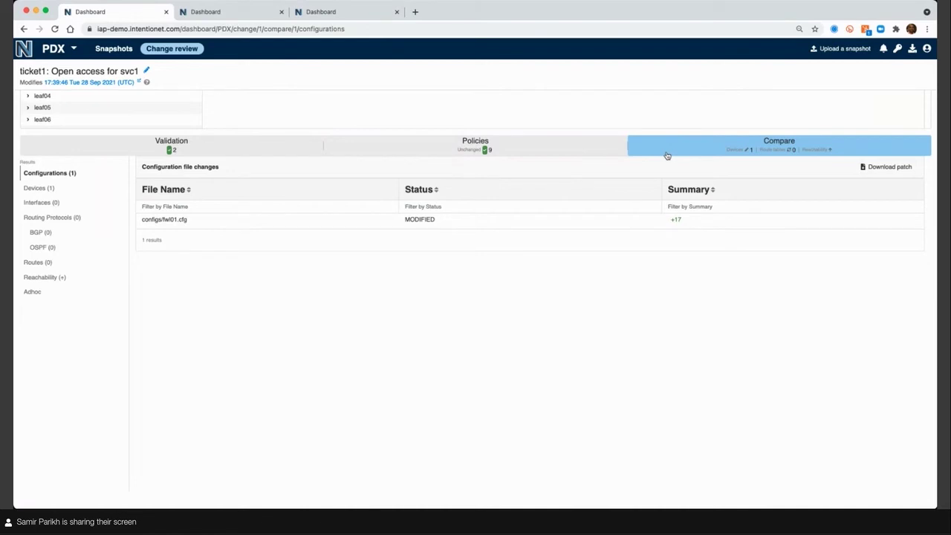
pyautogui.click(179, 221)
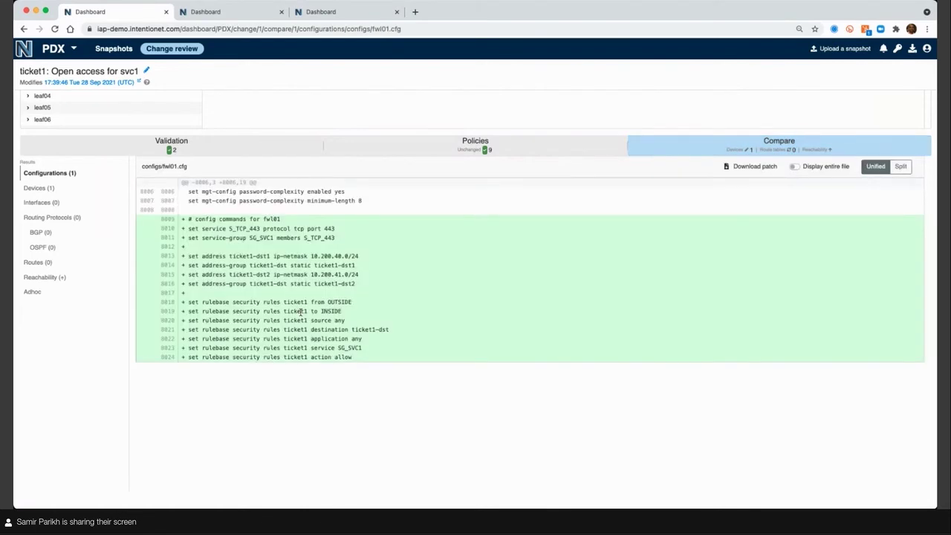
pyautogui.scroll(-1, 301, 316)
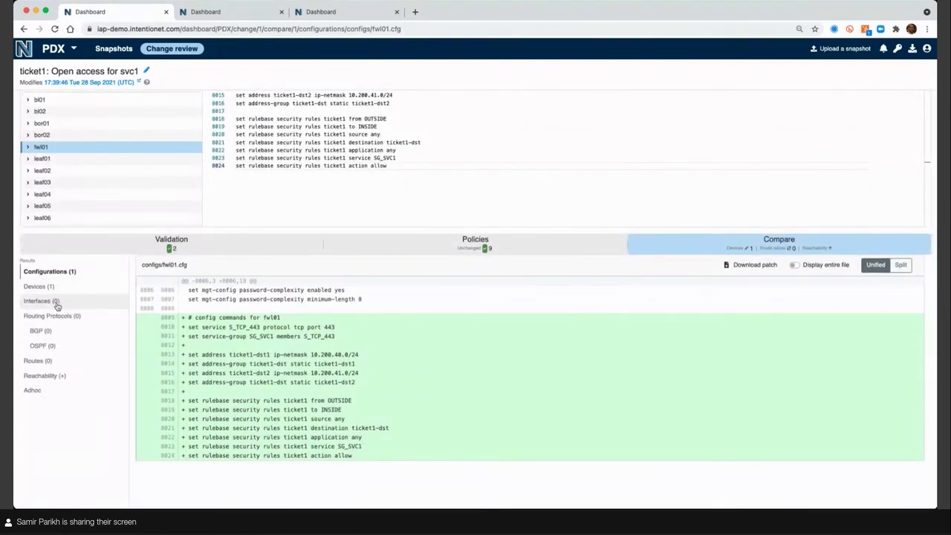
# - Check the comparison results for interfaces, routing protocols and routes
pyautogui.click(52, 303)
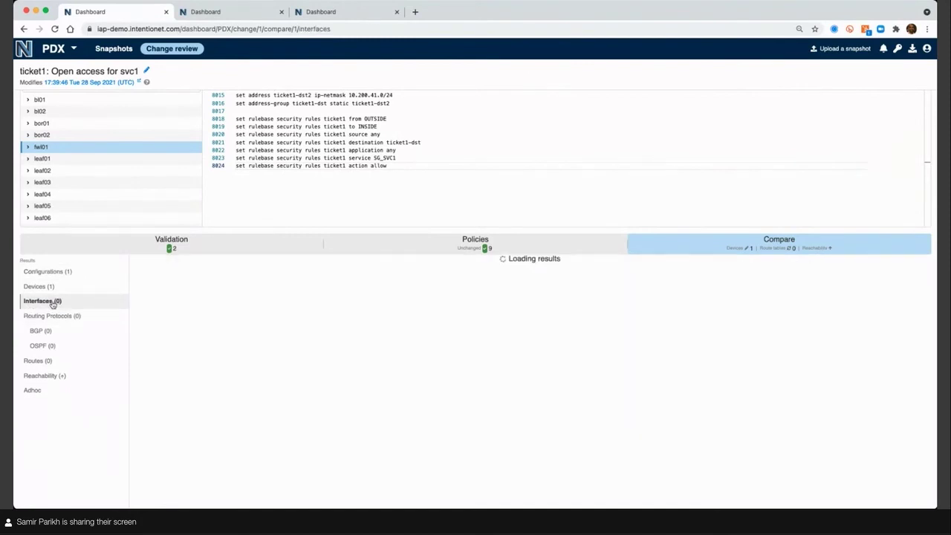
pyautogui.click(48, 321)
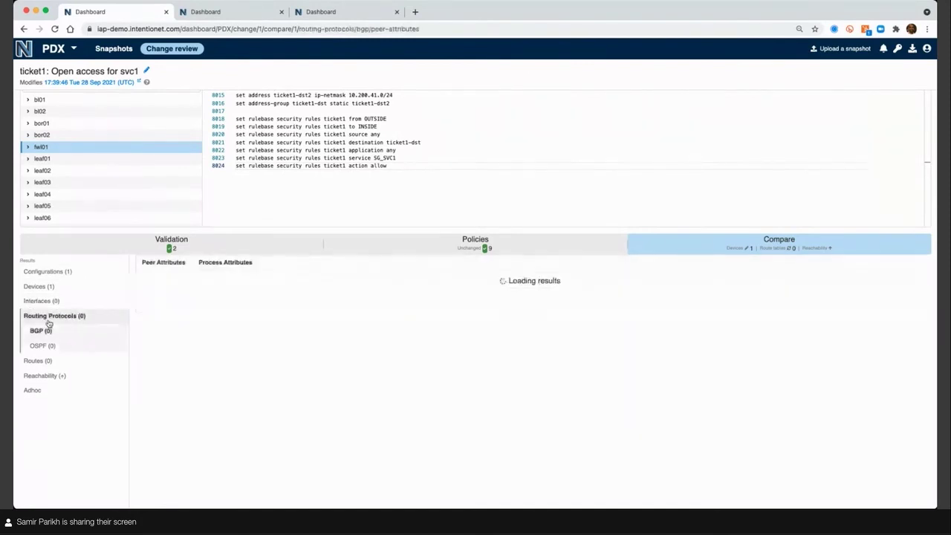
pyautogui.click(45, 363)
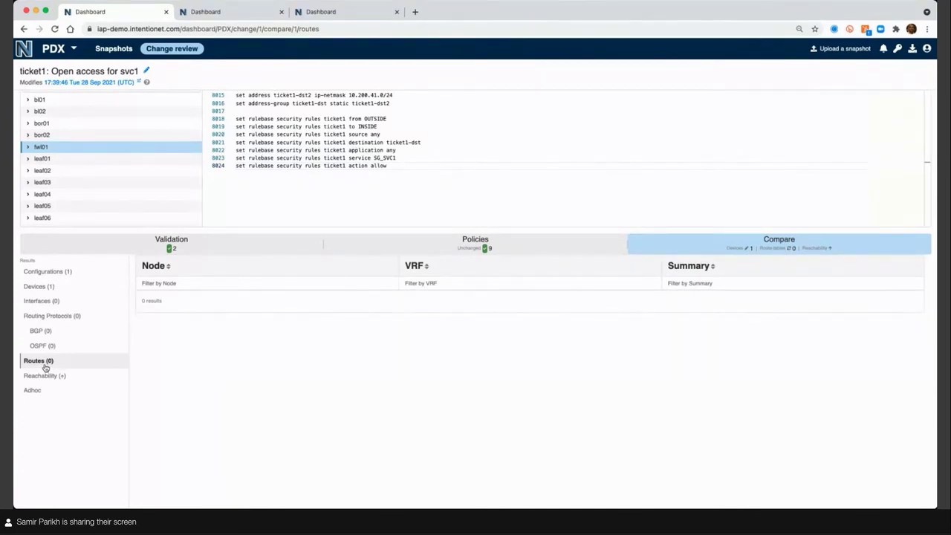
# - Drill into the reachability comparison from PDX through the leafs to leaf40, and inspect the added flow from internet to Vlan240
pyautogui.click(44, 375)
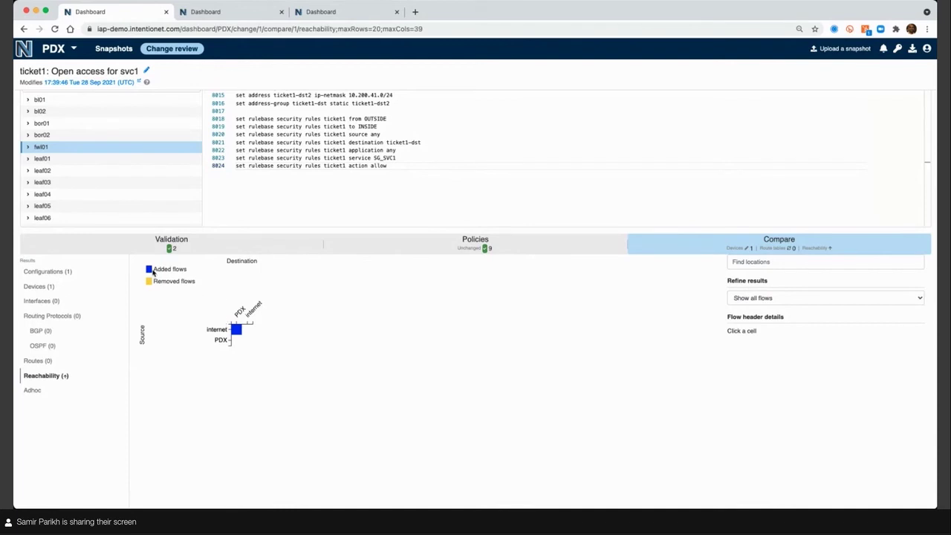
pyautogui.click(239, 312)
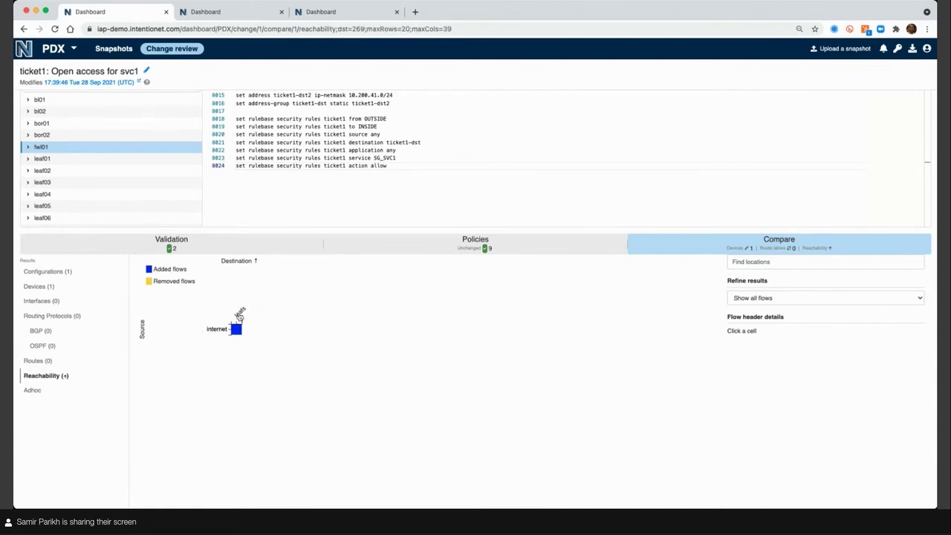
pyautogui.click(240, 315)
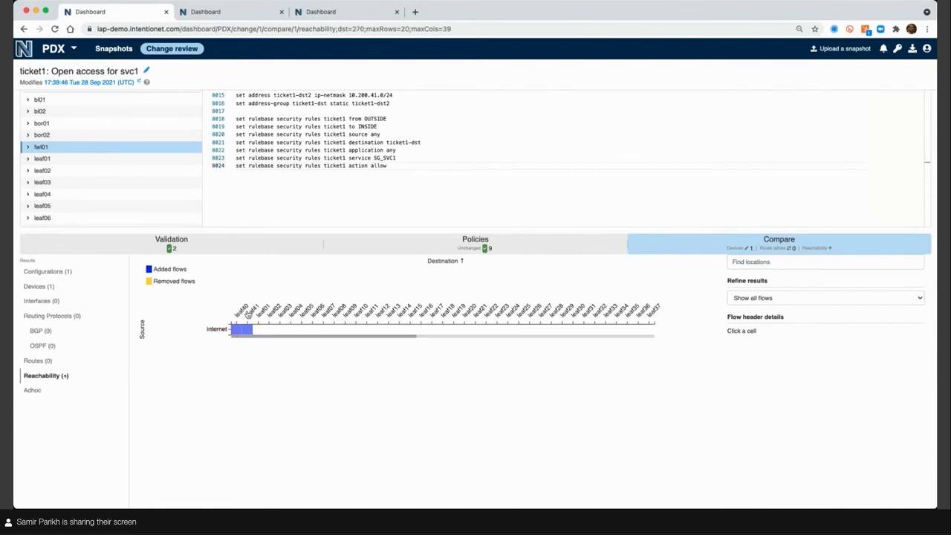
pyautogui.click(237, 315)
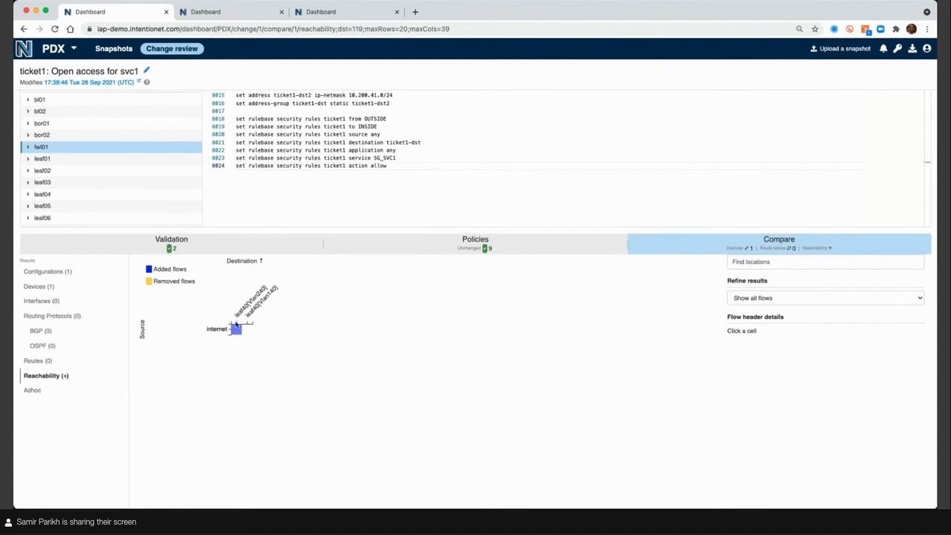
pyautogui.click(237, 330)
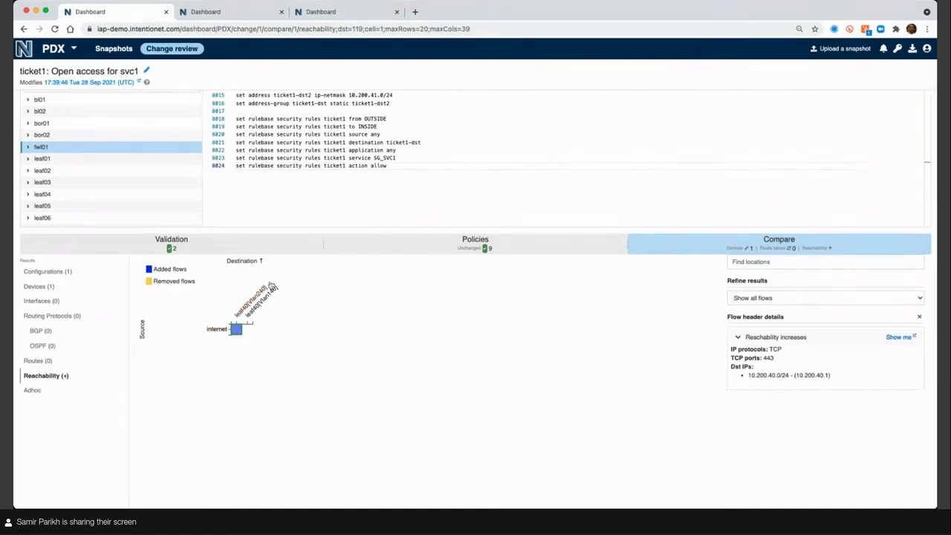
# - Go back up to the leafs in the reachability matrix, drill into leaf41, and select the added flow from internet to Vlan241
pyautogui.click(261, 262)
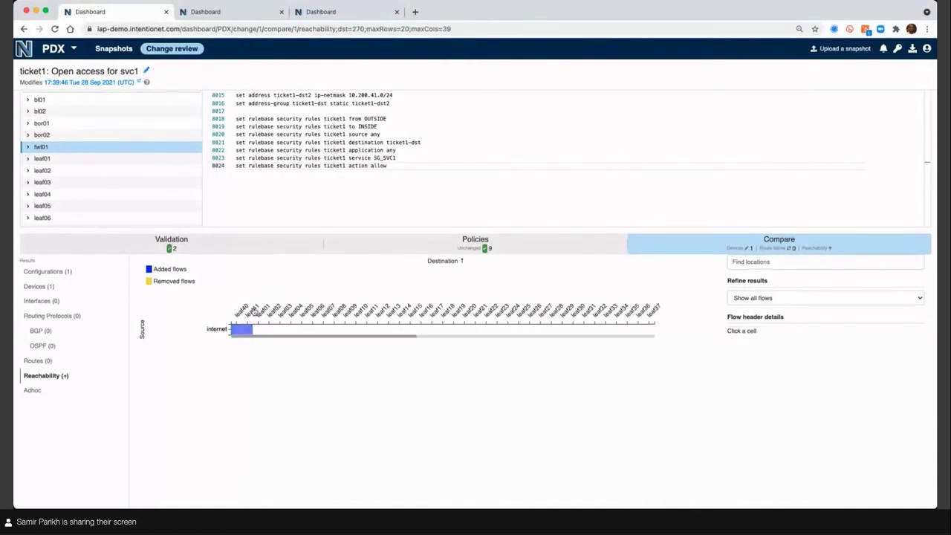
pyautogui.click(253, 309)
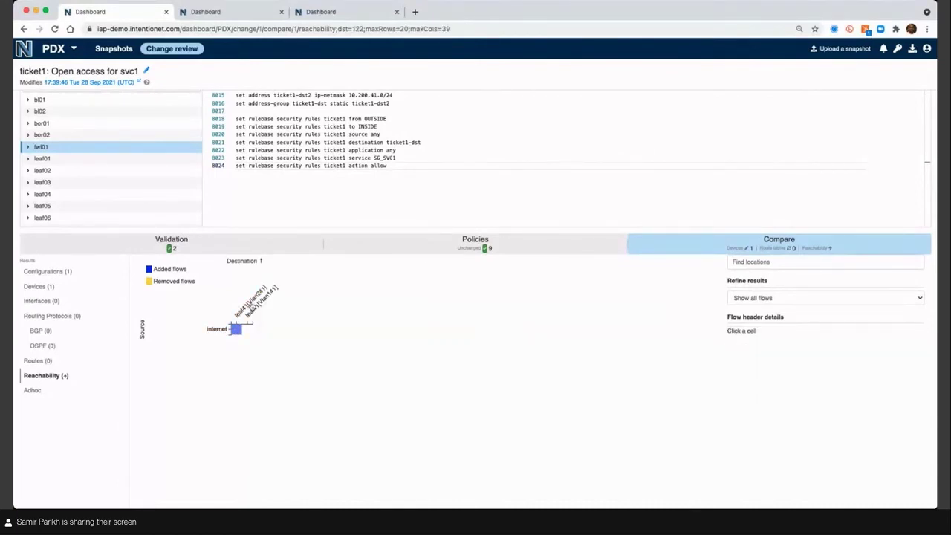
pyautogui.click(236, 329)
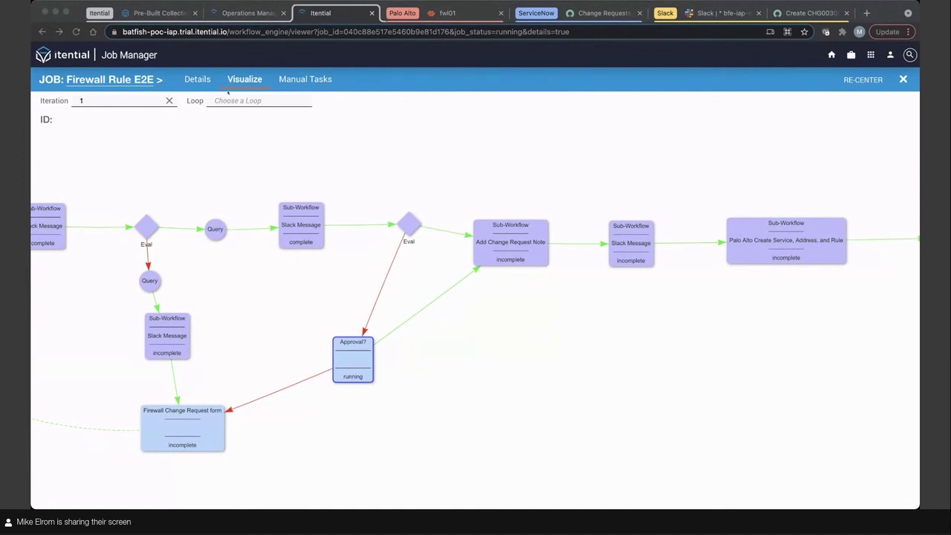
# - Work the ViewData manual task of the Firewall Rule job as approved, and return to the job's workflow diagram
pyautogui.click(307, 80)
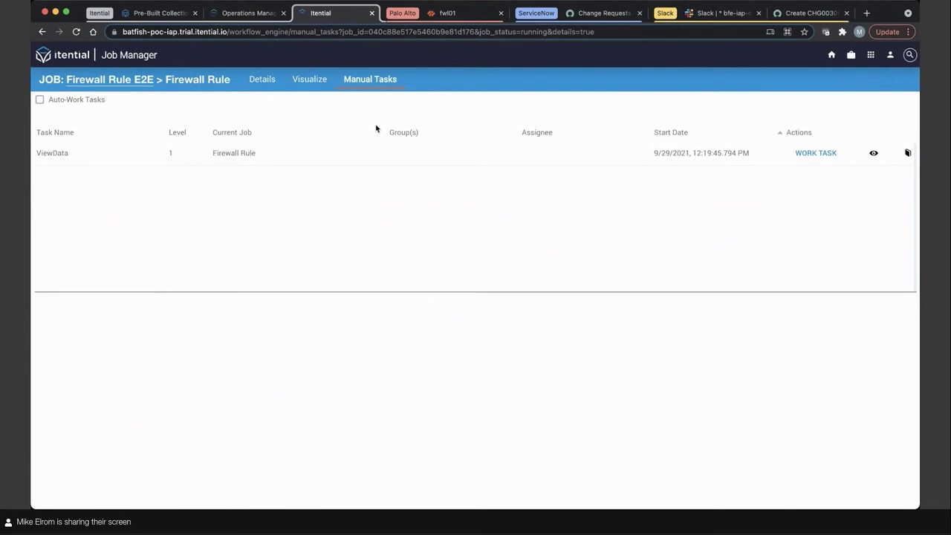
pyautogui.click(812, 155)
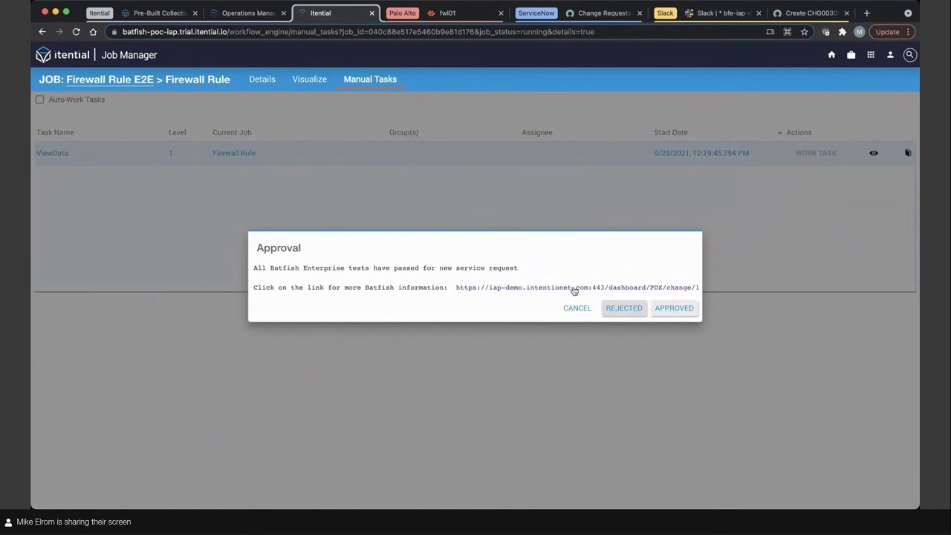
pyautogui.click(675, 309)
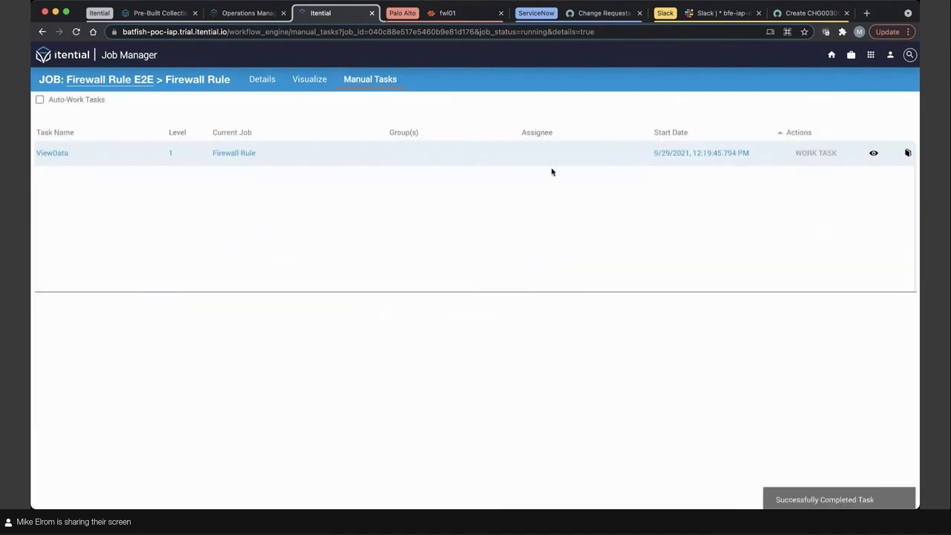
pyautogui.click(308, 80)
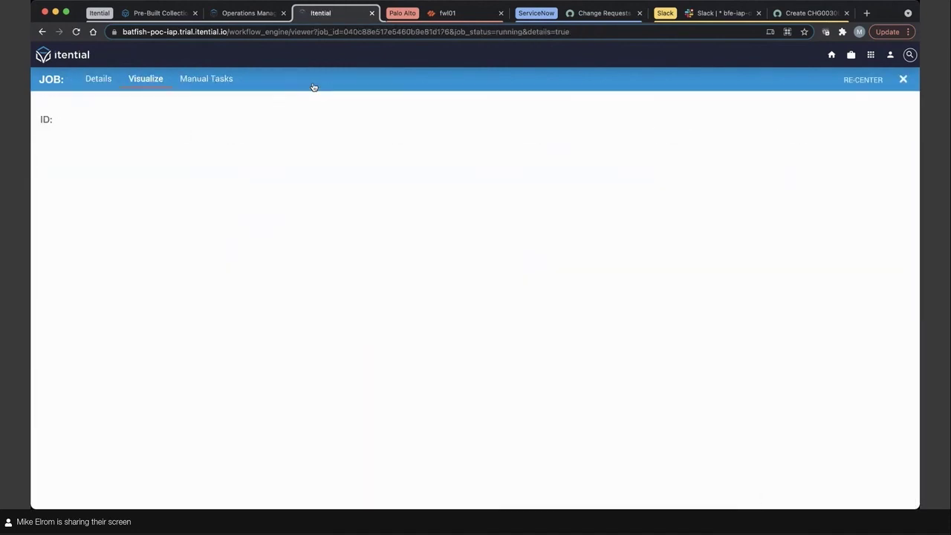
# - Switch to the Palo Alto firewall fwl01 and inspect its address groups, service groups and the ticket1 security policy rule
pyautogui.click(447, 15)
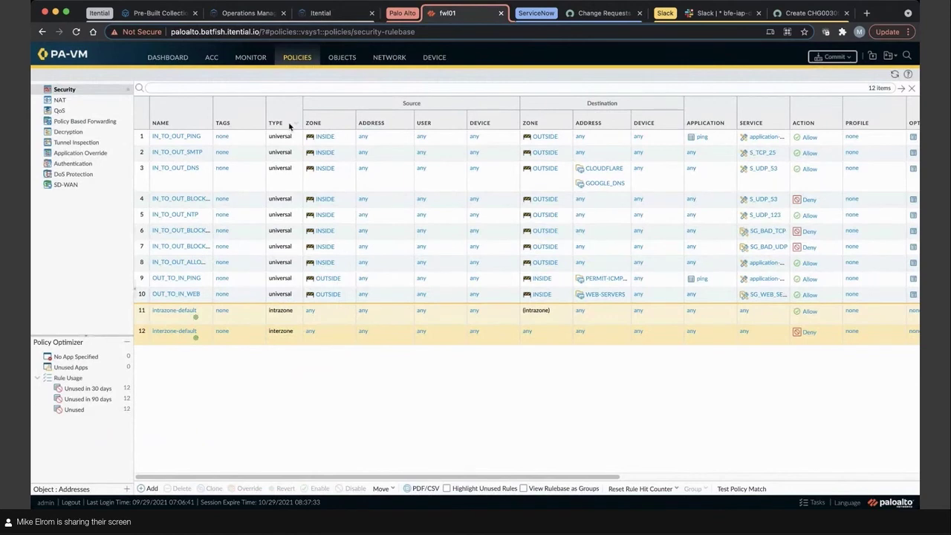
pyautogui.click(341, 58)
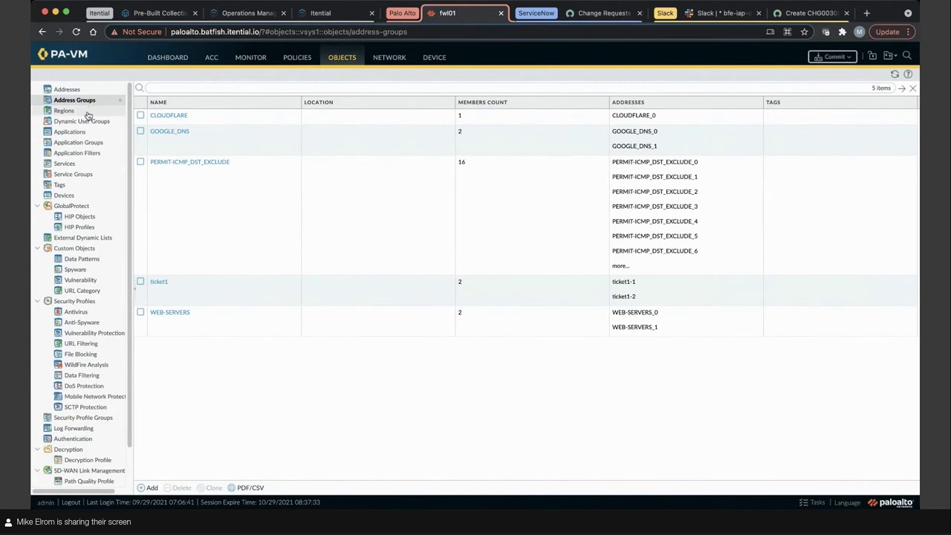
pyautogui.click(79, 174)
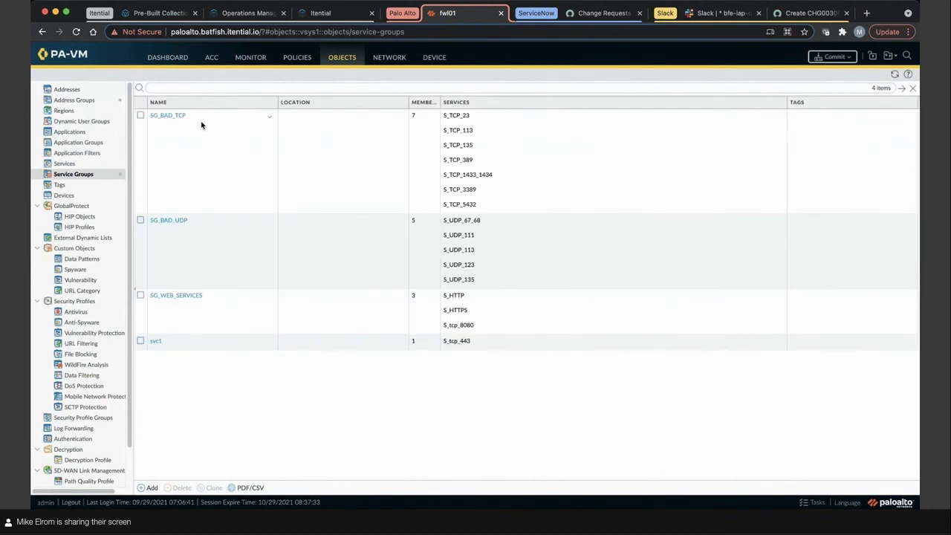
pyautogui.click(293, 58)
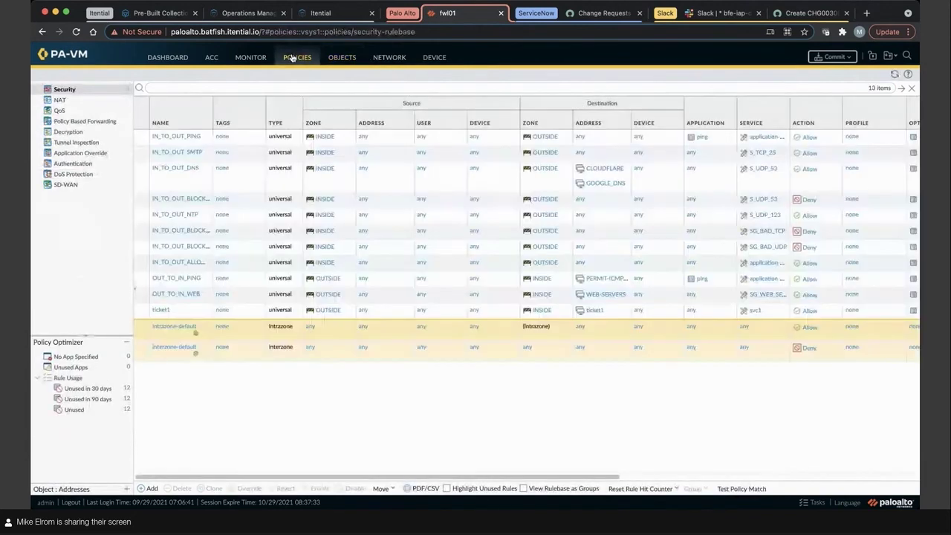
pyautogui.click(161, 309)
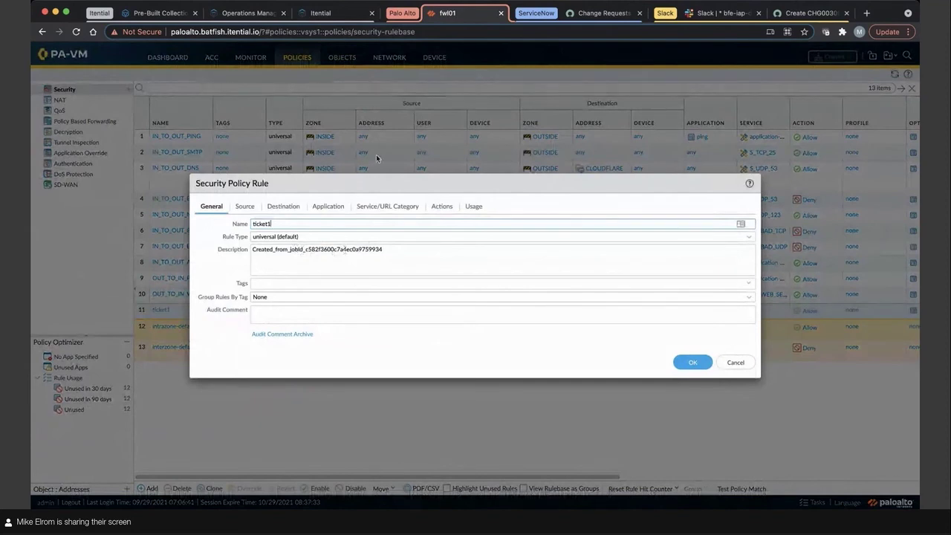
# - Check the deployment progress in the Itential Firewall Rule workflow and the bfe-iap-demo Slack channel, following the workflow through Palo Alto Get Config
pyautogui.click(334, 15)
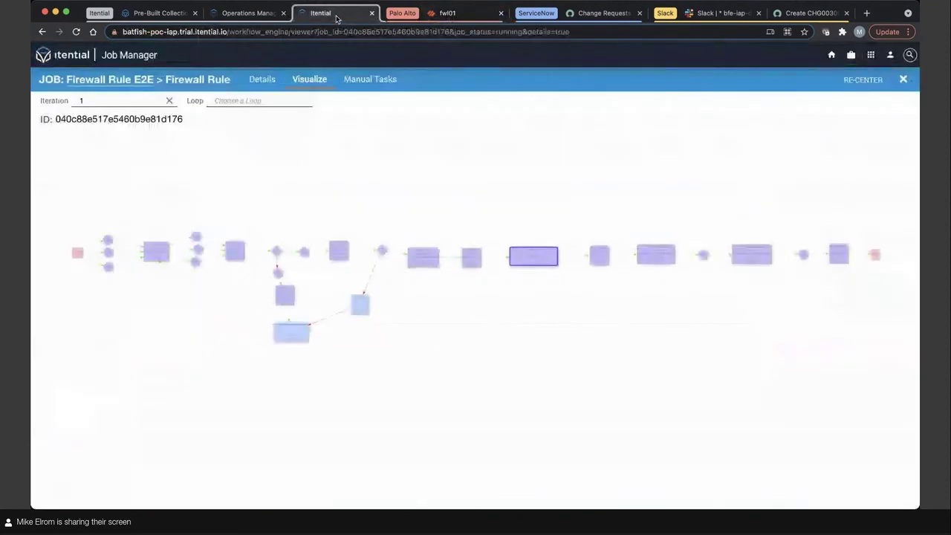
pyautogui.scroll(5, 557, 264)
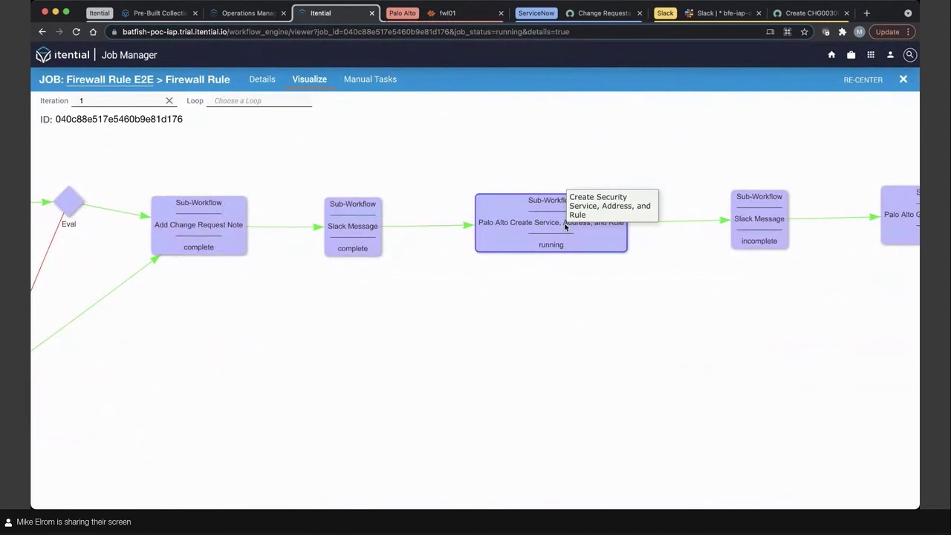
pyautogui.click(707, 15)
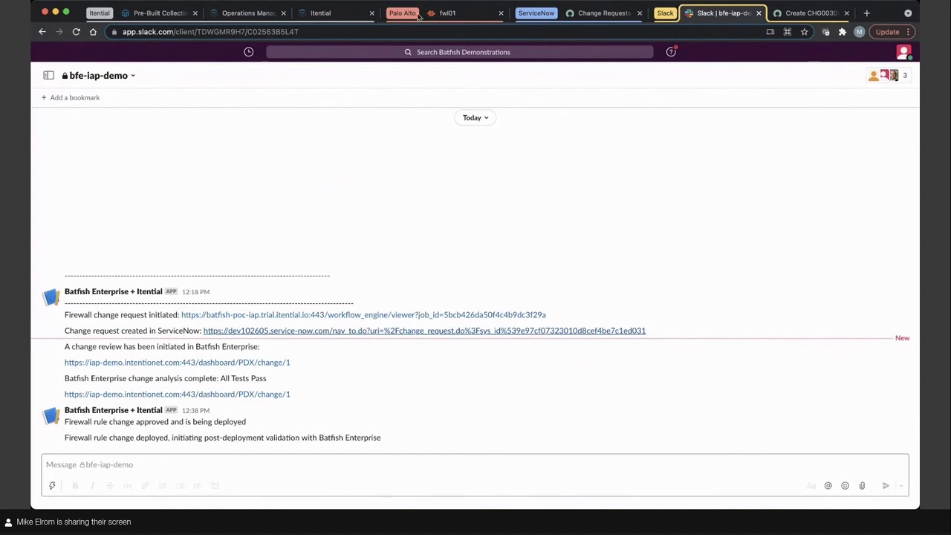
pyautogui.click(319, 14)
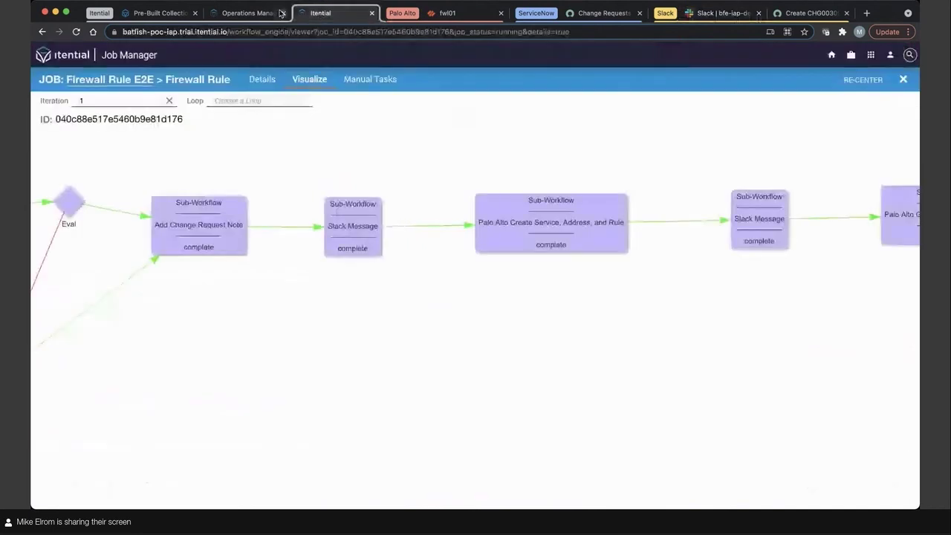
pyautogui.moveTo(732, 155); pyautogui.dragTo(467, 210)
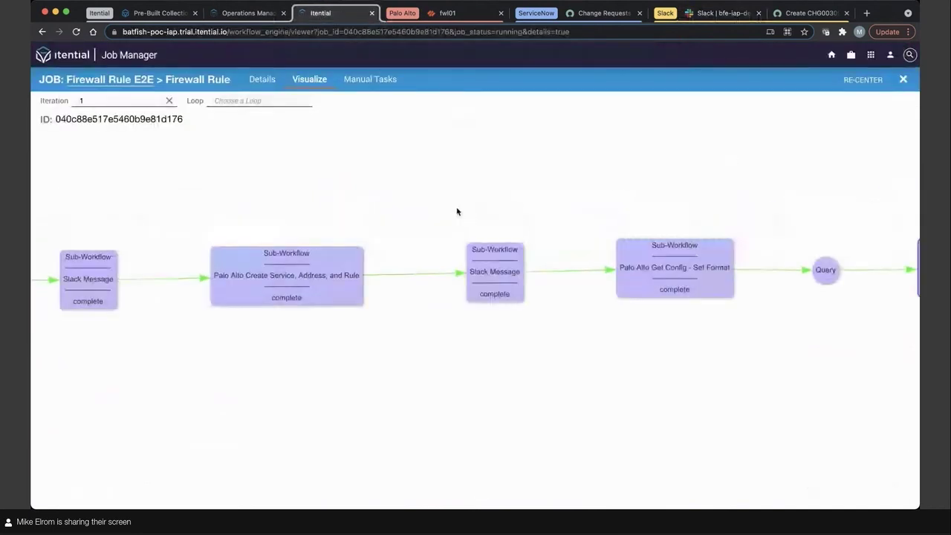